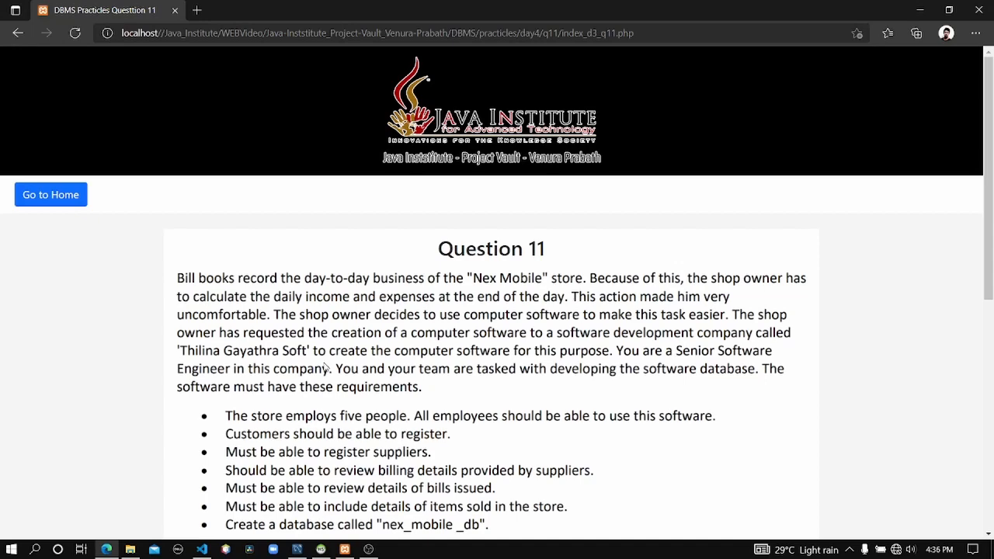
Step: Review the Question 11 requirements and the specification of the user table
{"action": "scroll", "coordinate": [328, 396], "scroll_direction": "down", "scroll_amount": 6}
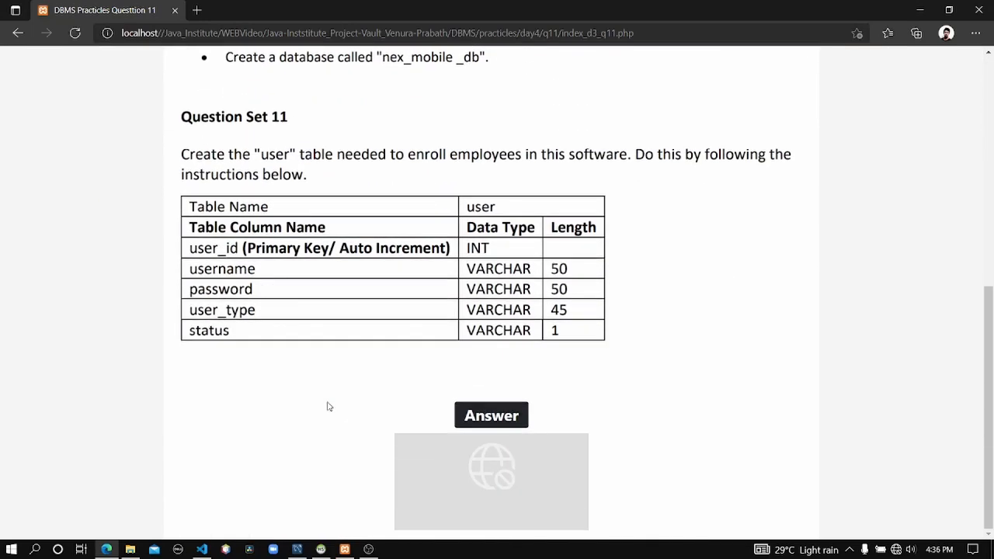
{"action": "scroll", "coordinate": [329, 404], "scroll_direction": "up", "scroll_amount": 3}
{"action": "scroll", "coordinate": [330, 396], "scroll_direction": "up", "scroll_amount": 3}
{"action": "scroll", "coordinate": [356, 270], "scroll_direction": "down", "scroll_amount": 5}
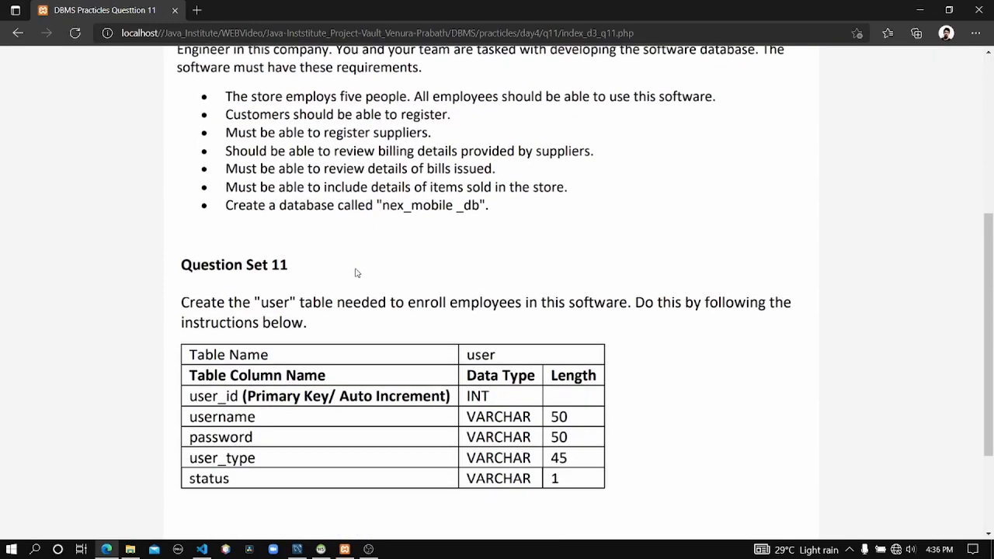
{"action": "scroll", "coordinate": [356, 274], "scroll_direction": "up", "scroll_amount": 5}
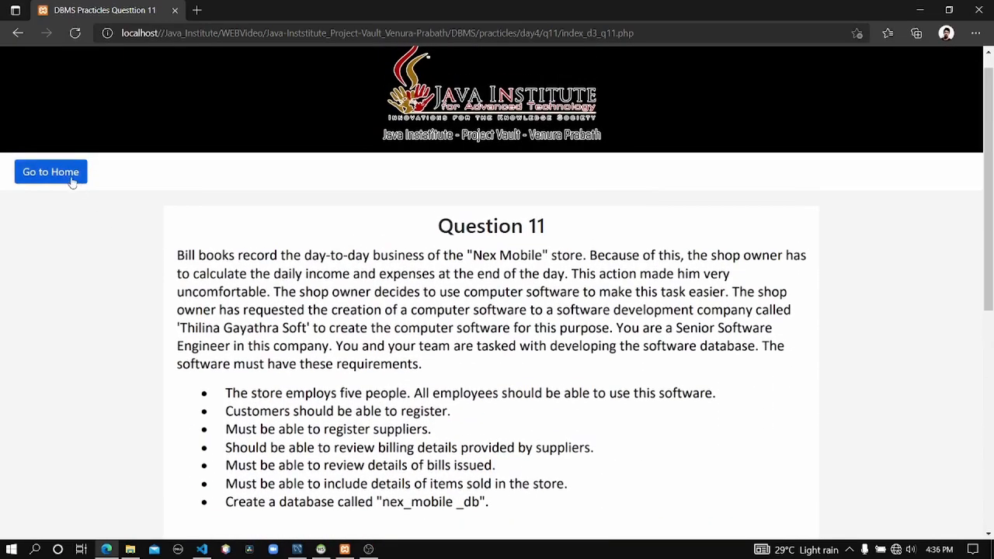
Step: Open Question 12 under Day 4 of the Database Management Systems practicals and read the customer table specification
{"action": "left_click", "coordinate": [72, 180]}
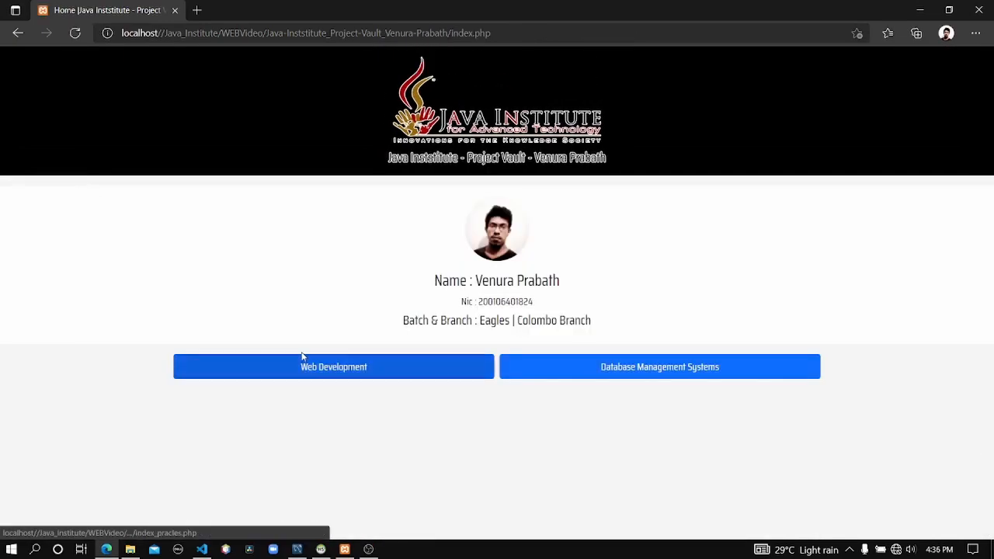
{"action": "left_click", "coordinate": [575, 368]}
{"action": "scroll", "coordinate": [466, 377], "scroll_direction": "down", "scroll_amount": 2}
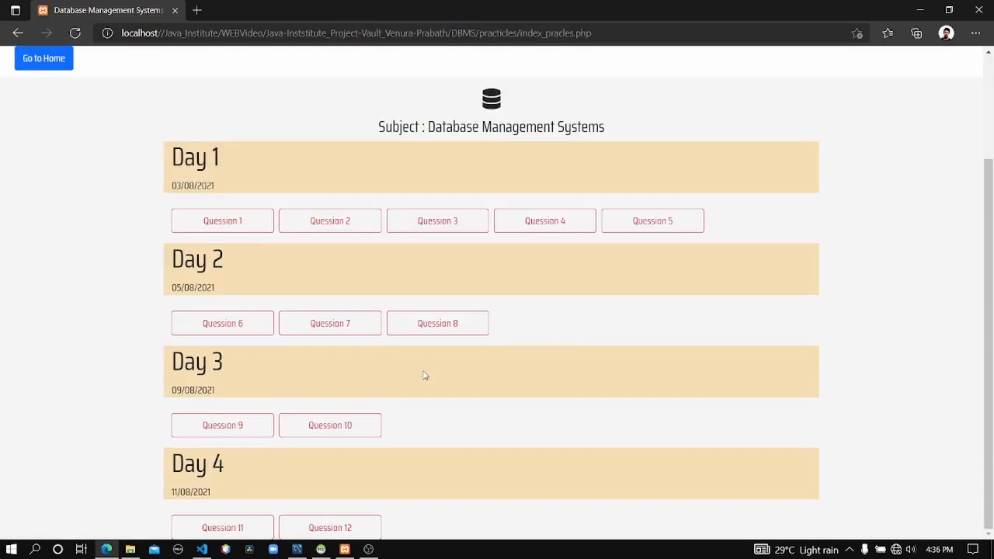
{"action": "left_click", "coordinate": [362, 525]}
{"action": "scroll", "coordinate": [350, 303], "scroll_direction": "down", "scroll_amount": 2}
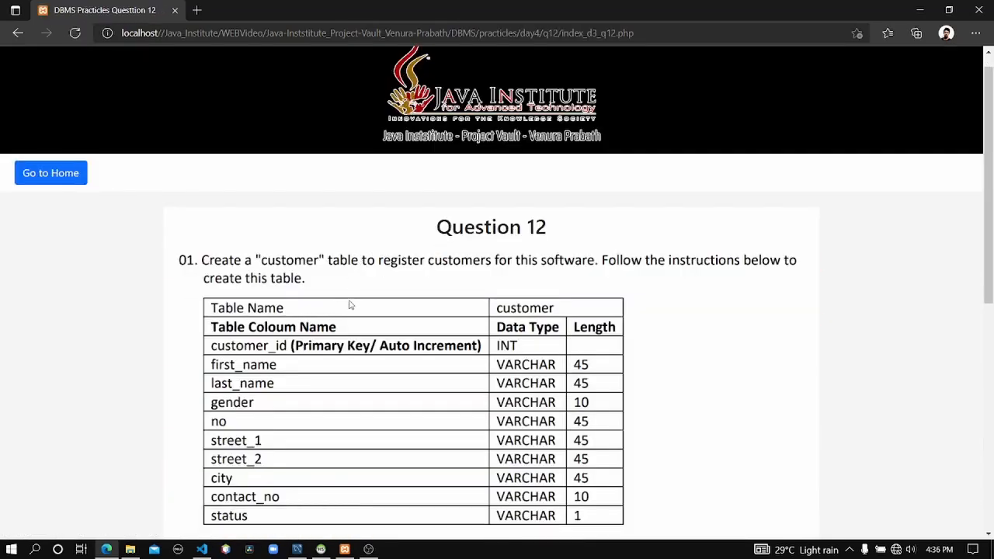
{"action": "scroll", "coordinate": [350, 303], "scroll_direction": "up", "scroll_amount": 2}
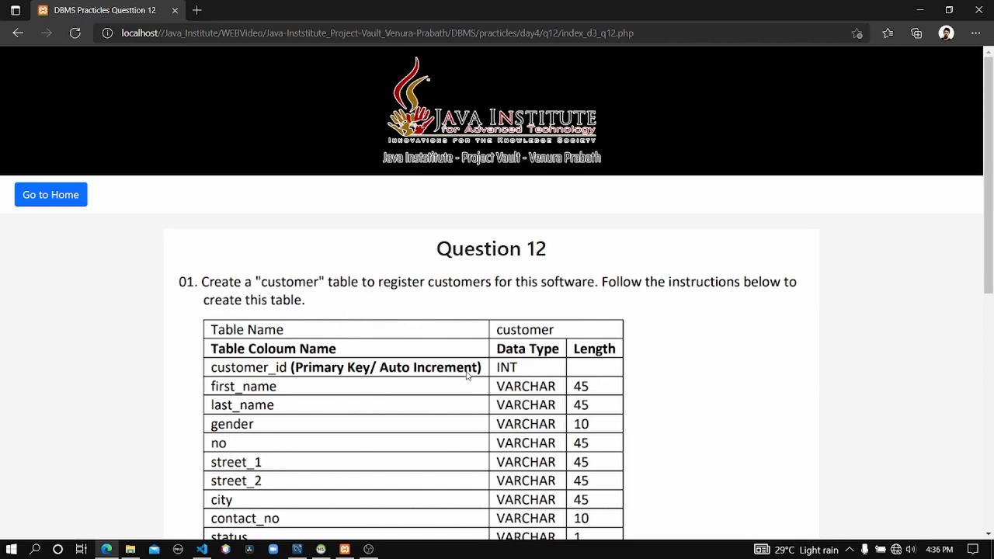
{"action": "scroll", "coordinate": [459, 379], "scroll_direction": "down", "scroll_amount": 2}
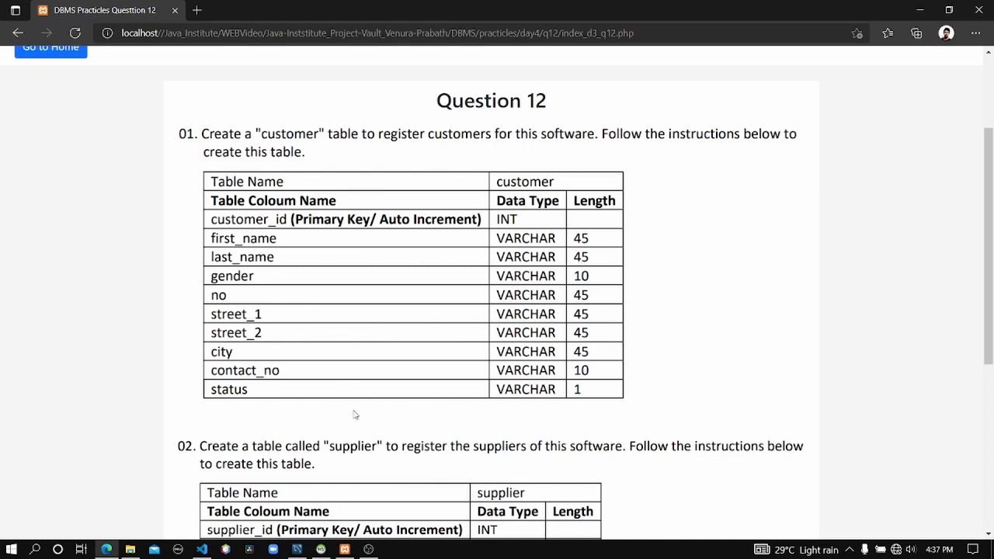
Step: Switch to MySQL Workbench, delete the empty customer table from the EER diagram and shift the user table slightly left
{"action": "left_click", "coordinate": [297, 550]}
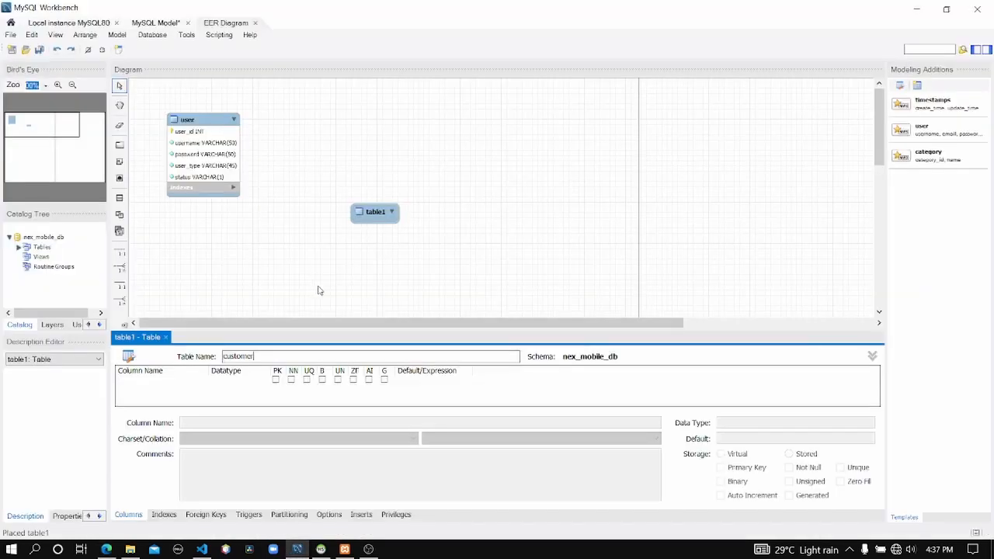
{"action": "left_click", "coordinate": [374, 216]}
{"action": "right_click", "coordinate": [374, 216]}
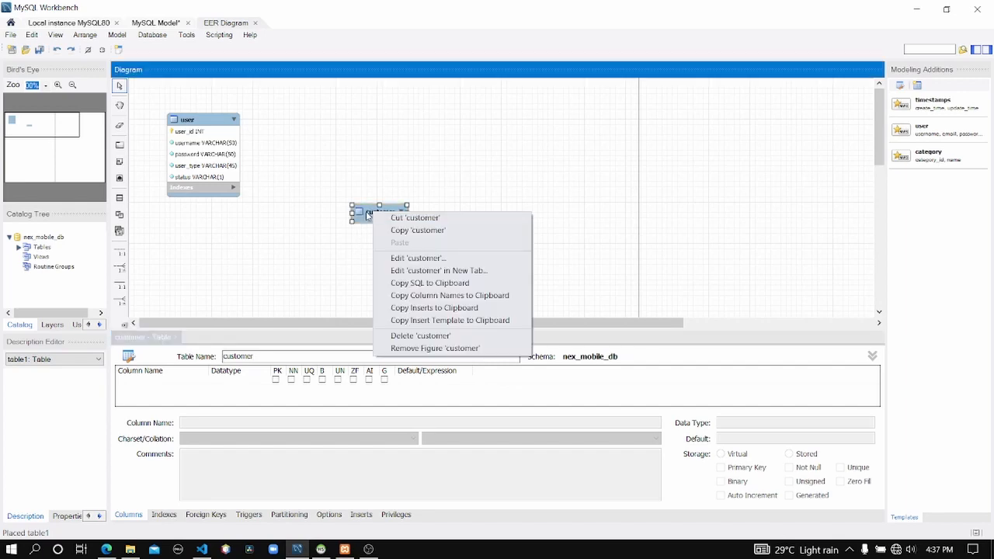
{"action": "left_click", "coordinate": [368, 216]}
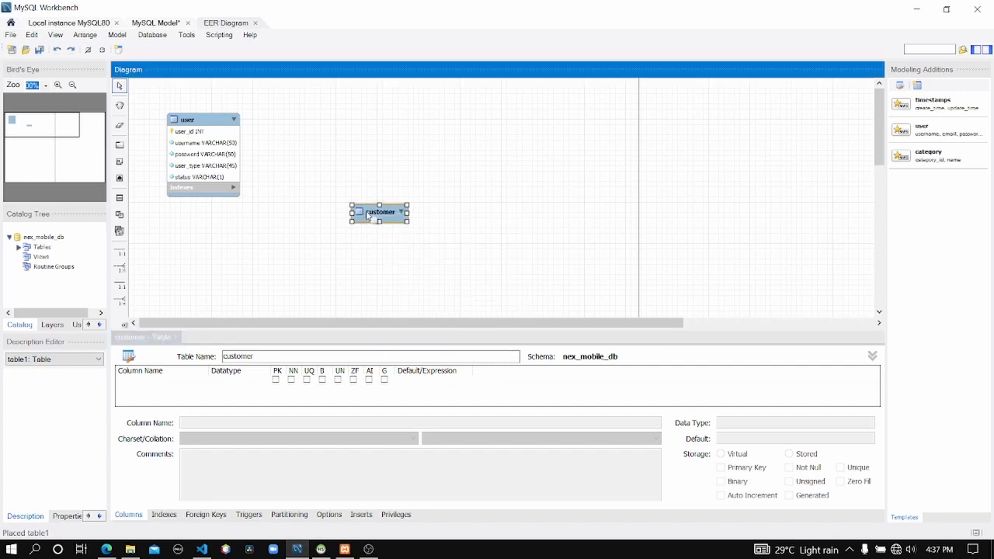
{"action": "key", "text": "Delete"}
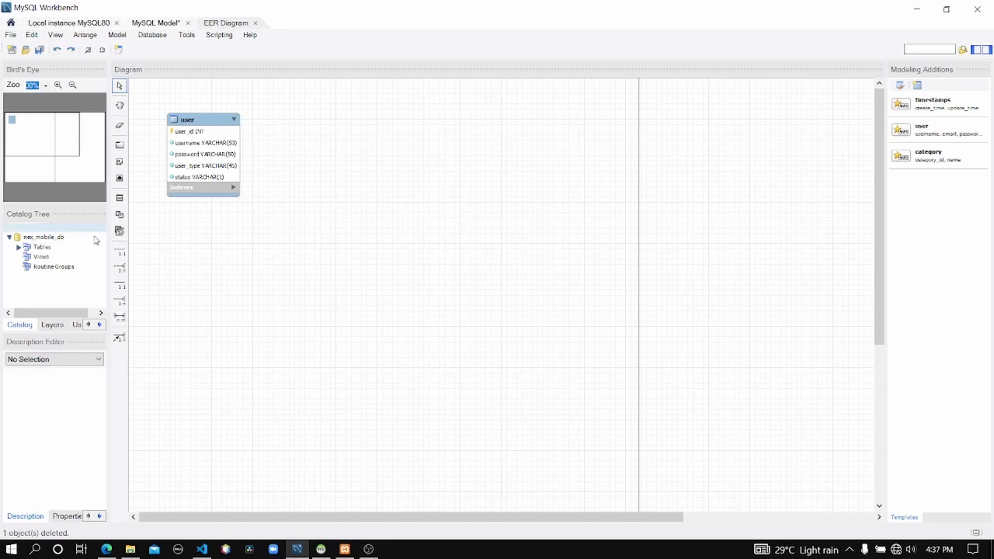
{"action": "mouse_move", "coordinate": [193, 122]}
{"action": "left_mouse_down"}
{"action": "mouse_move", "coordinate": [259, 239]}
{"action": "mouse_move", "coordinate": [230, 172]}
{"action": "mouse_move", "coordinate": [185, 122]}
{"action": "left_mouse_up"}
{"action": "left_click", "coordinate": [319, 155]}
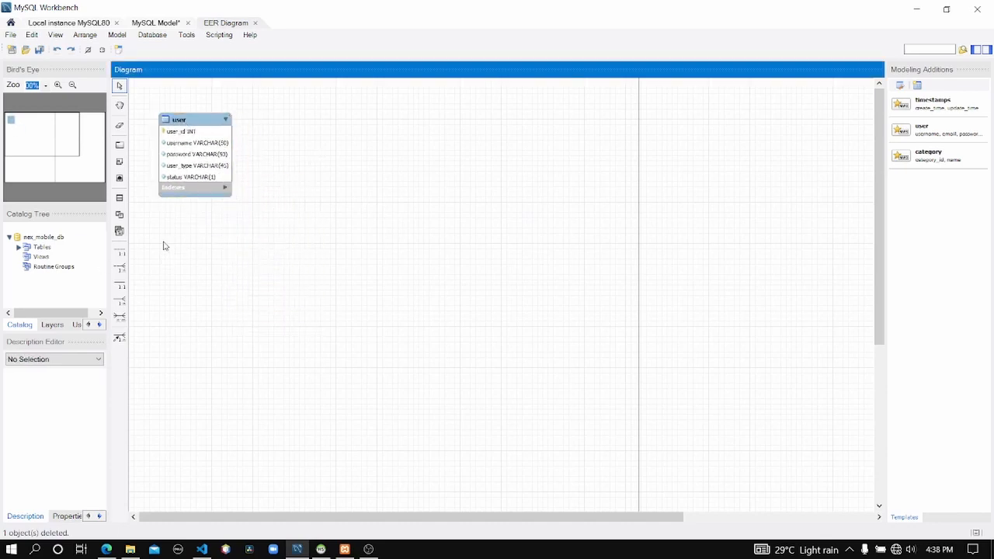
Step: Place a new table below the user table in the diagram and name it customer
{"action": "left_click", "coordinate": [120, 198]}
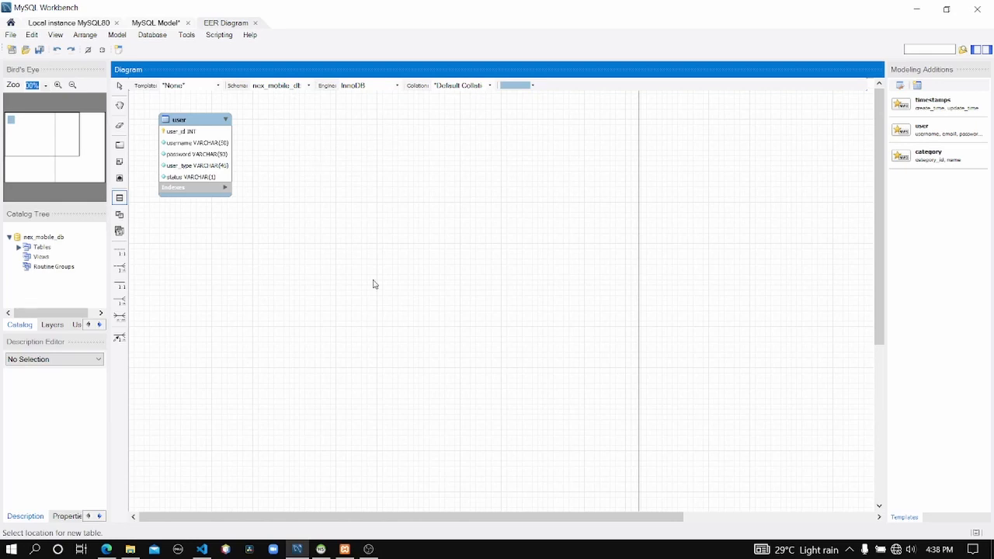
{"action": "left_click", "coordinate": [227, 227]}
{"action": "right_click", "coordinate": [257, 238]}
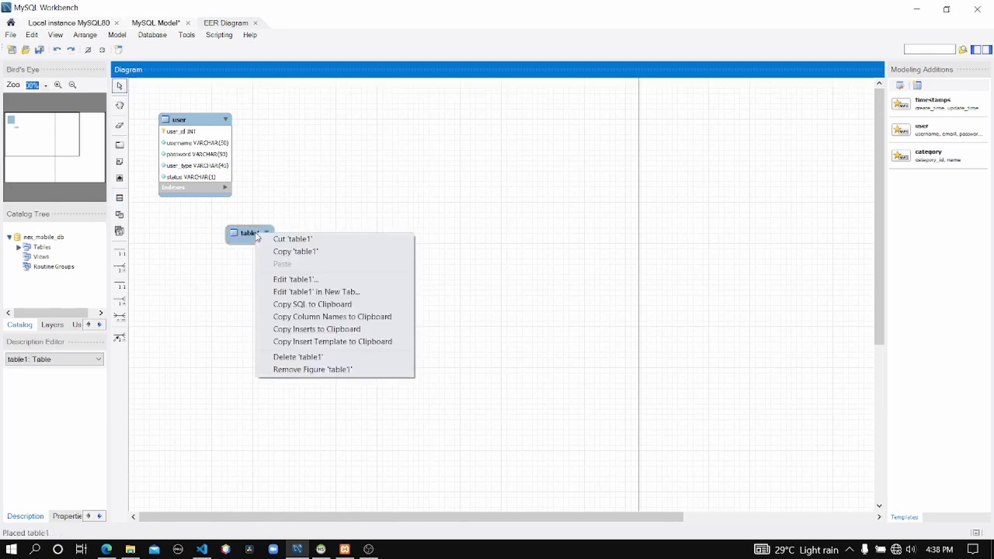
{"action": "left_click", "coordinate": [307, 281]}
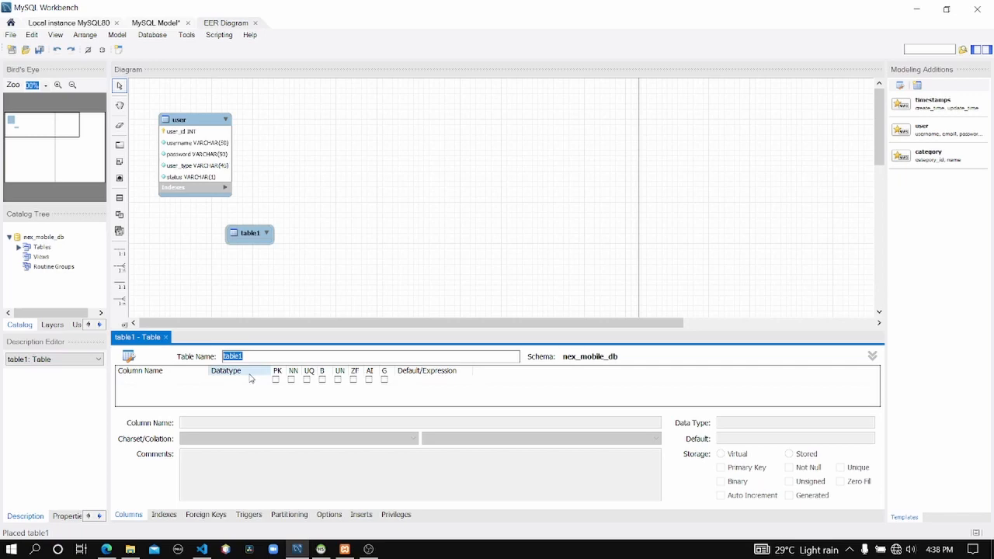
{"action": "type", "text": "customer"}
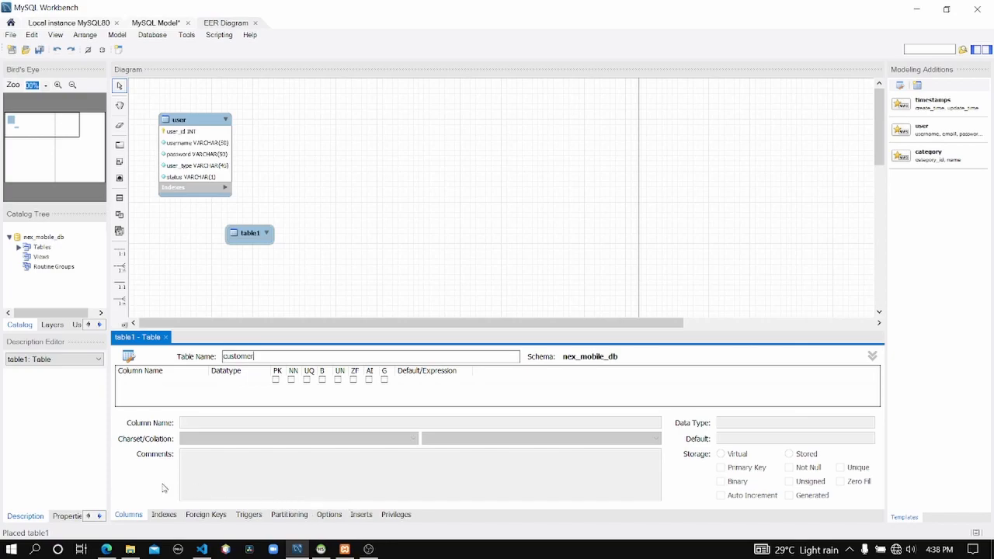
Step: Check the Question 12 specification, then add customer_id to the customer table as an INT primary key, not null and auto-incremented
{"action": "left_click", "coordinate": [106, 549]}
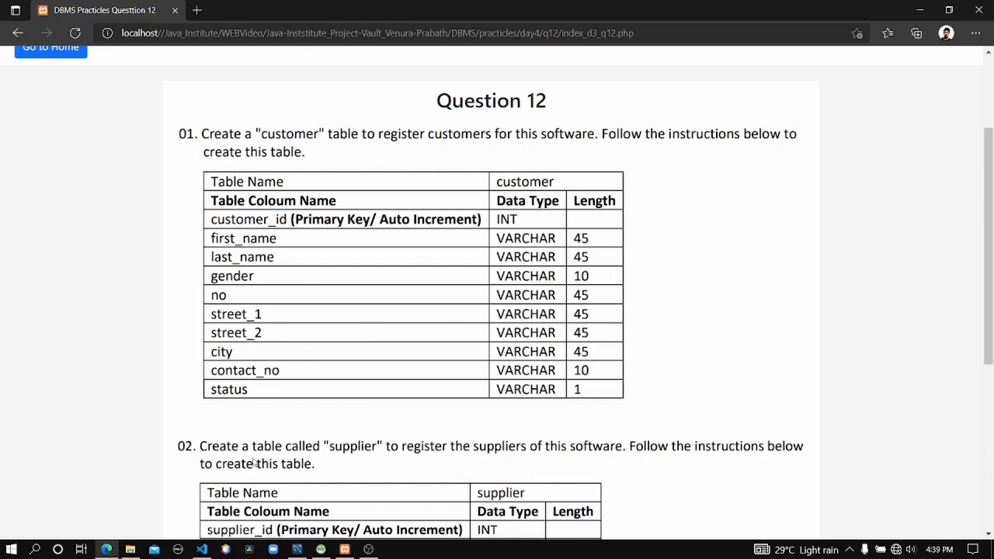
{"action": "left_click", "coordinate": [298, 550]}
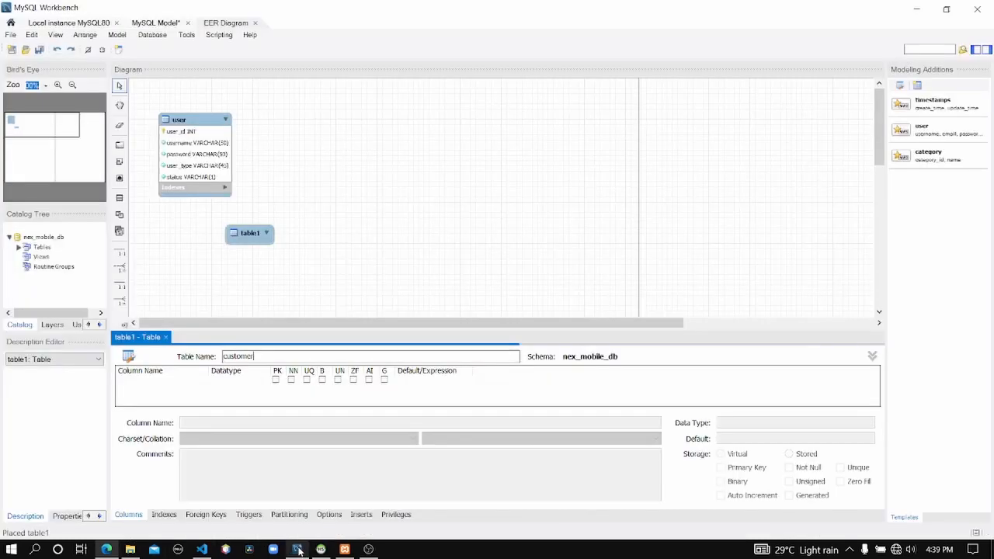
{"action": "left_click", "coordinate": [159, 390]}
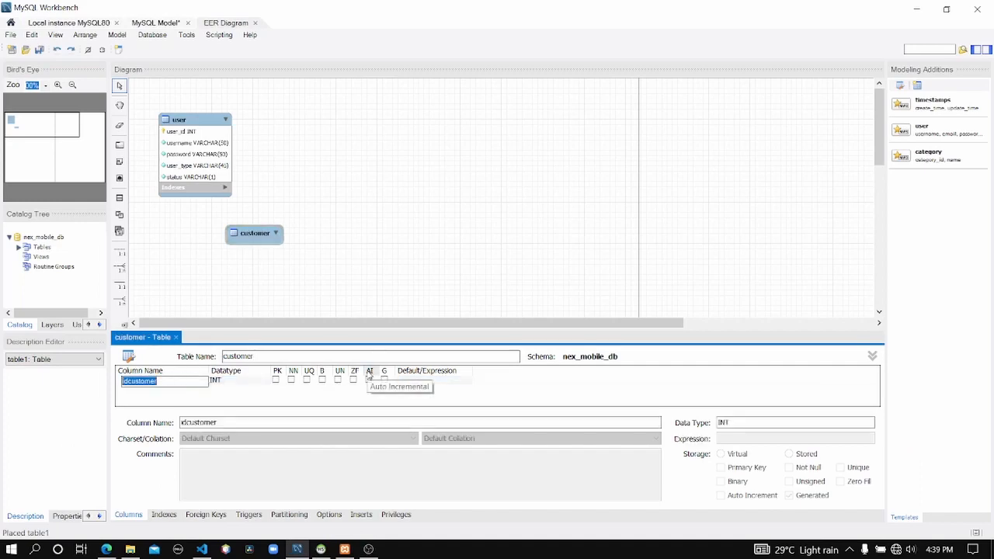
{"action": "type", "text": "customer"}
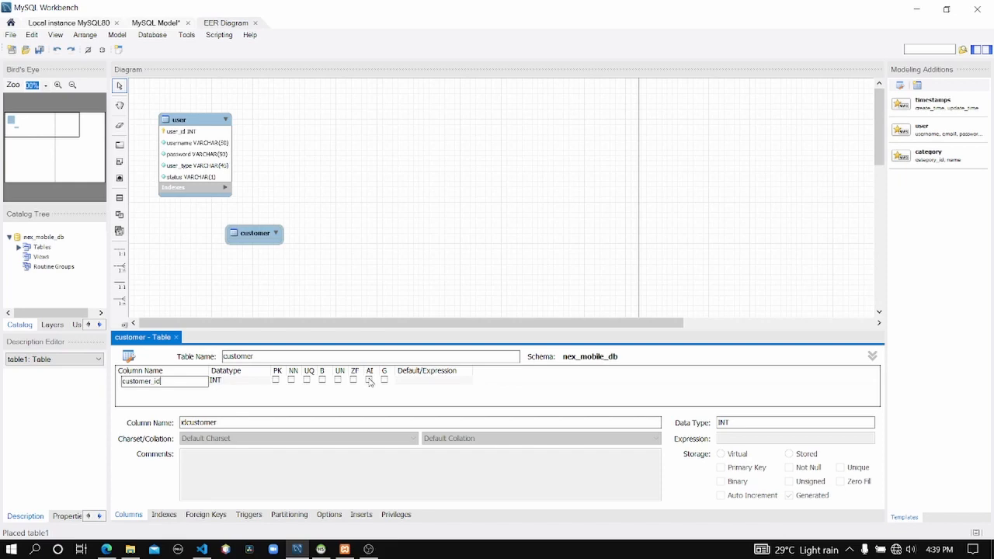
{"action": "key", "text": "Return"}
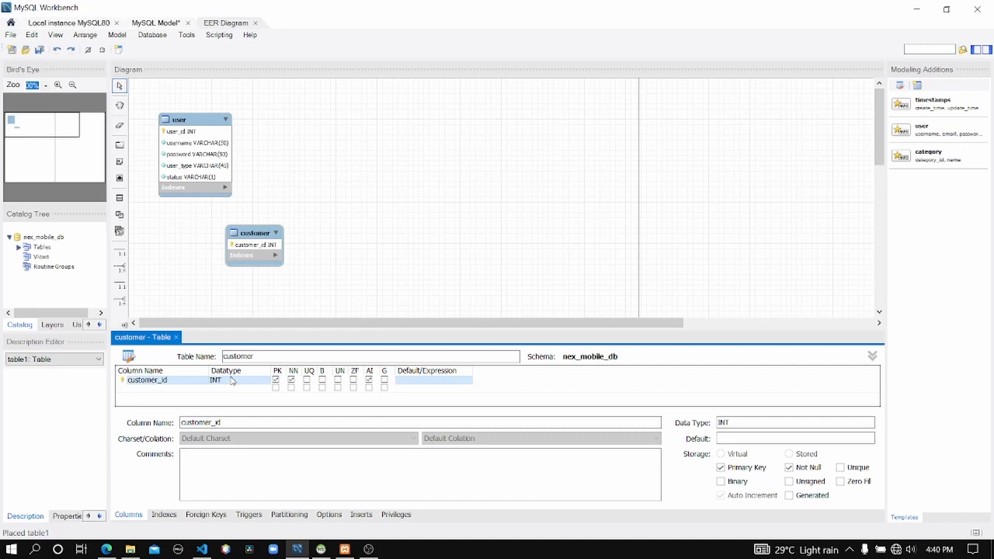
Step: Add a first_name column as VARCHAR(45), checking its length against the Question 12 specification, and make it not null
{"action": "double_click", "coordinate": [131, 390]}
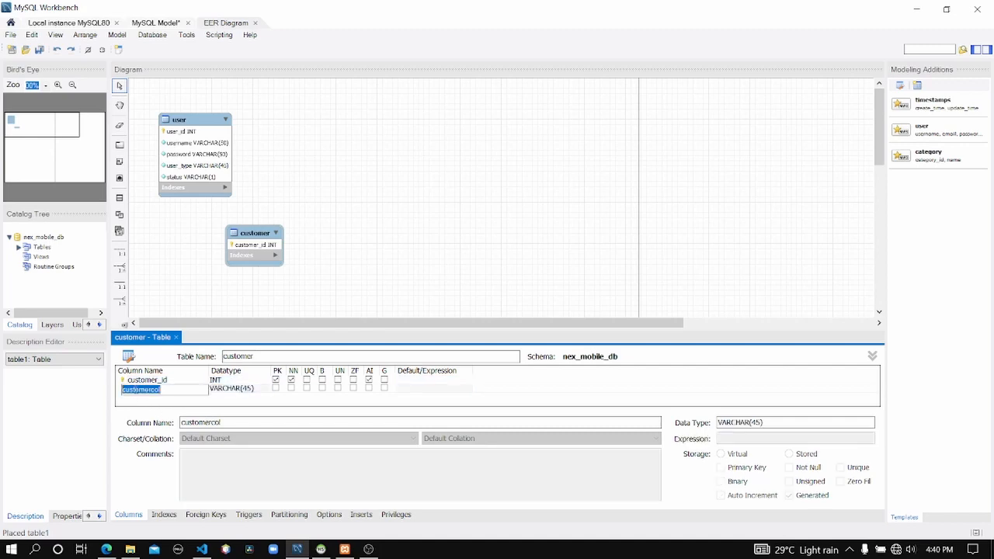
{"action": "type", "text": "first_name"}
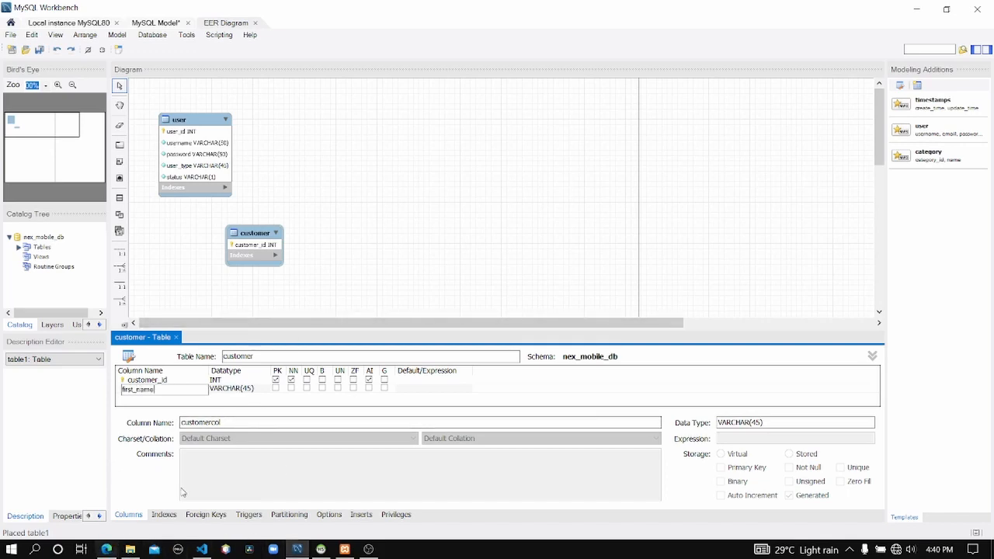
{"action": "left_click", "coordinate": [107, 549]}
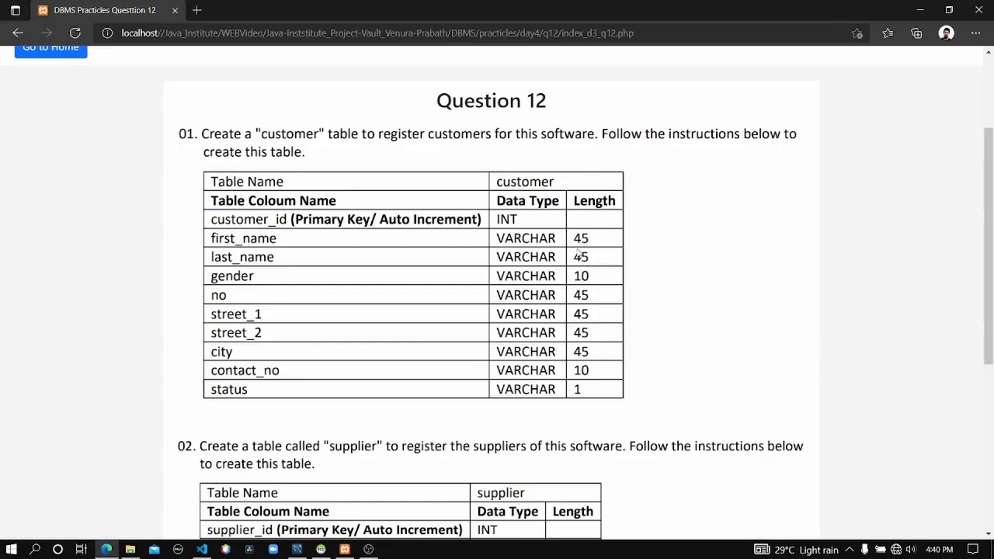
{"action": "left_click", "coordinate": [919, 10]}
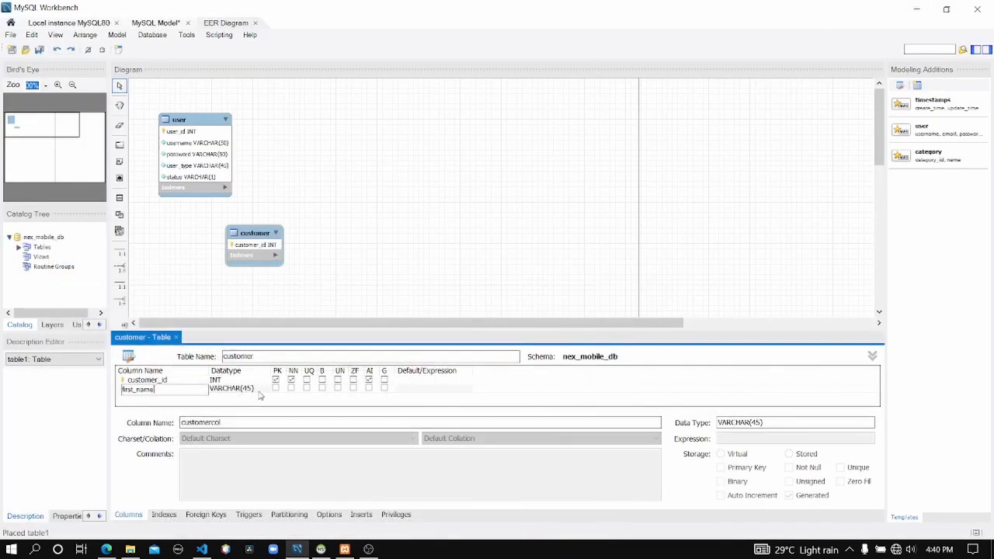
{"action": "left_click", "coordinate": [291, 390]}
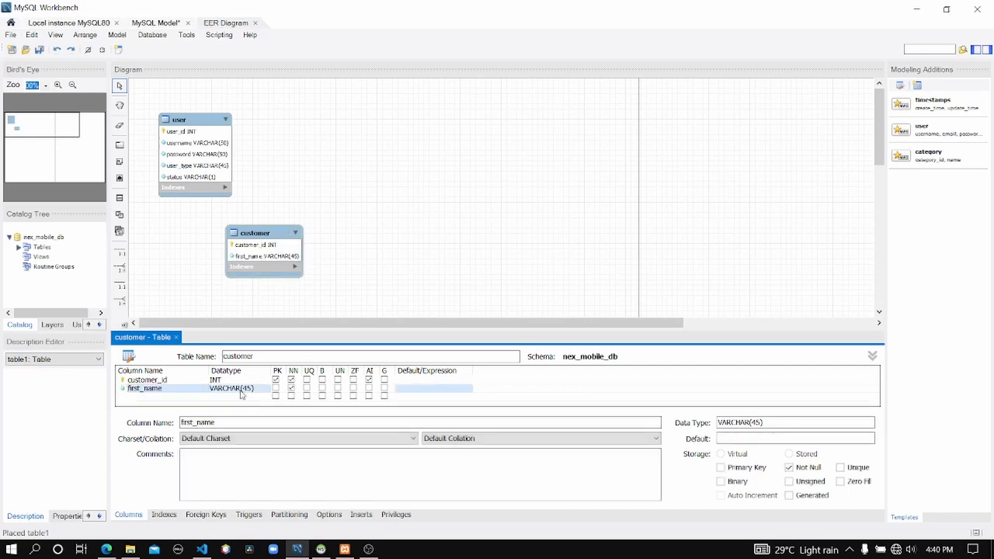
Step: Add a last_name column as VARCHAR(45) to the customer table and make it not null
{"action": "left_click", "coordinate": [140, 398]}
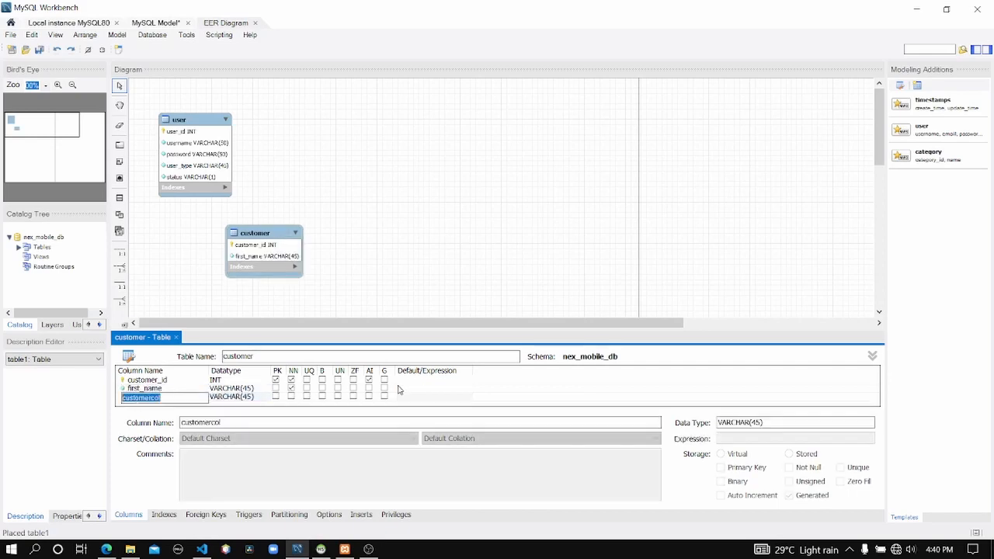
{"action": "type", "text": "last_name"}
{"action": "left_click", "coordinate": [433, 390]}
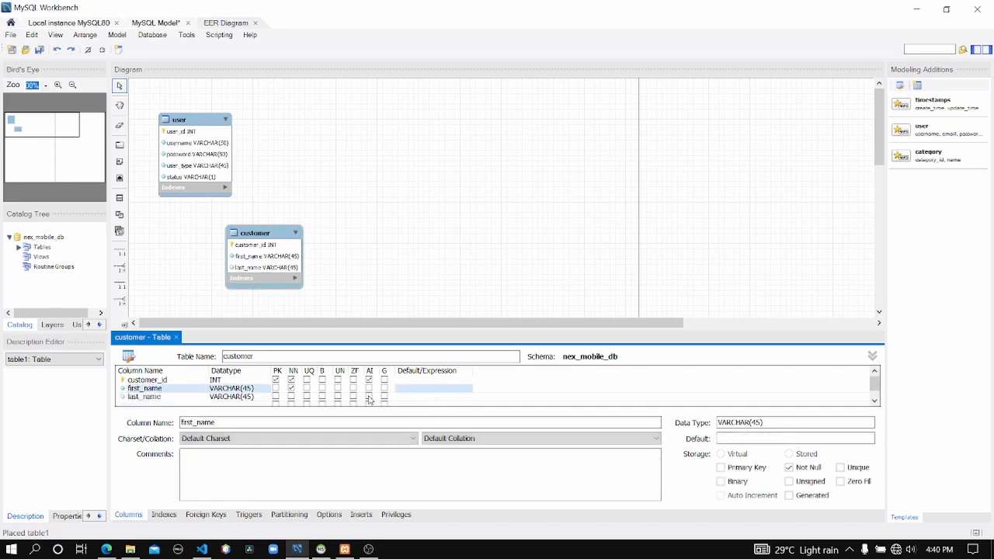
{"action": "left_click", "coordinate": [292, 397]}
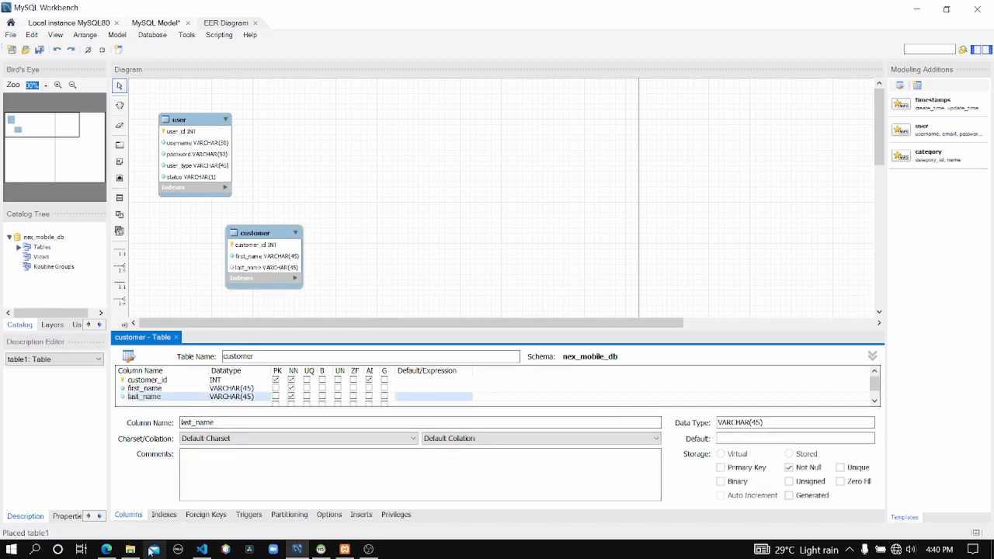
Step: Look up the next field in the Question 12 specification and add a gender column to the customer table
{"action": "left_click", "coordinate": [107, 549]}
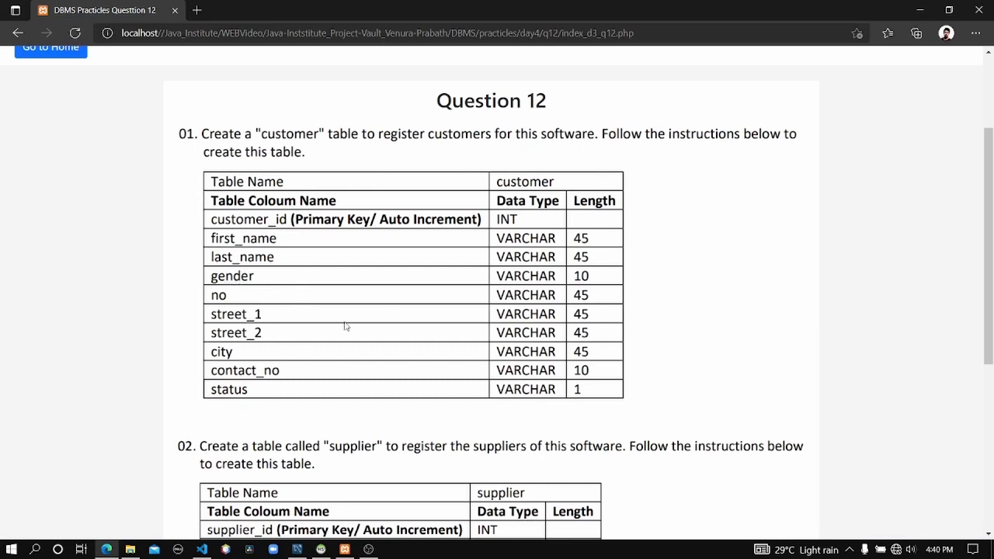
{"action": "left_click", "coordinate": [919, 10]}
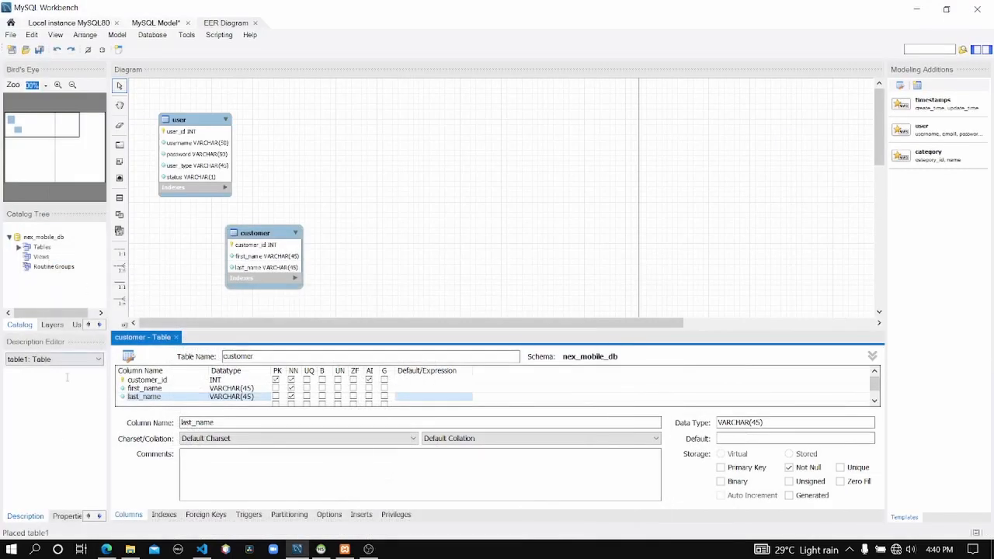
{"action": "left_click", "coordinate": [142, 406]}
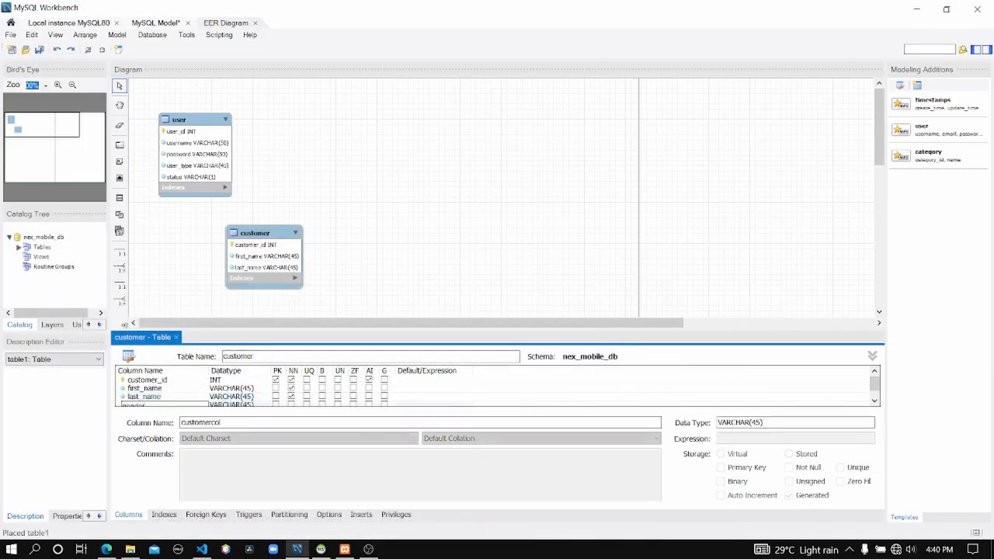
{"action": "key", "text": "Return"}
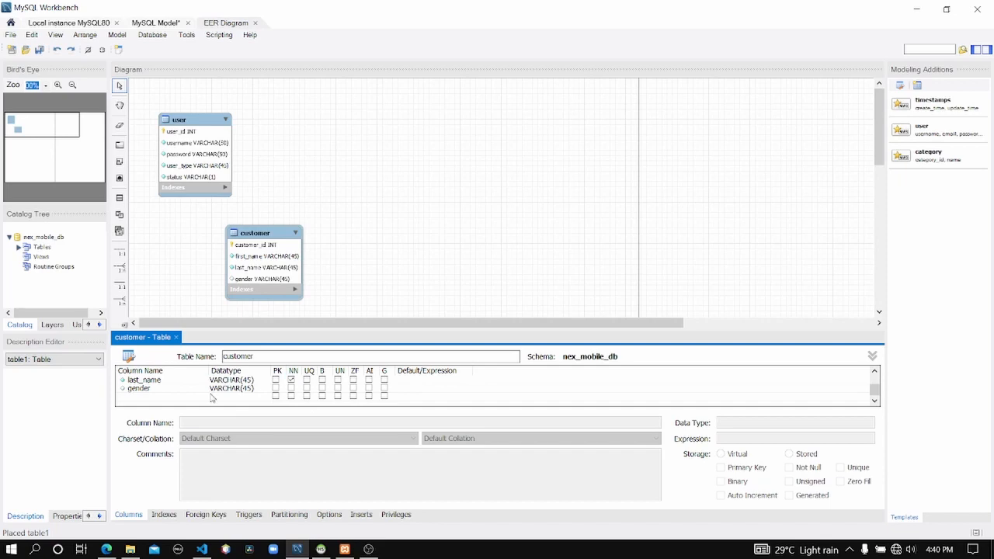
Step: Add no and street_1 columns to the customer table, both as VARCHAR(45)
{"action": "double_click", "coordinate": [175, 397]}
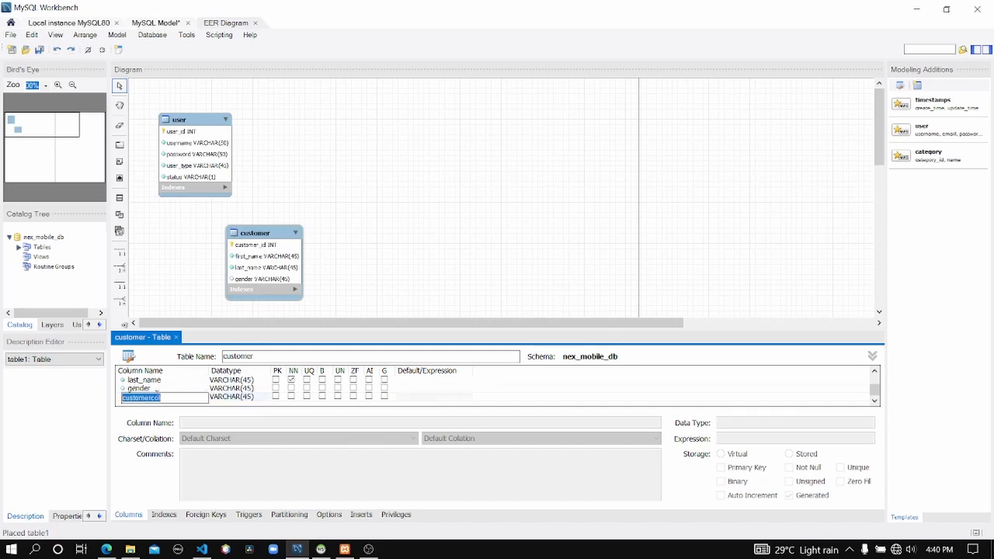
{"action": "type", "text": "r"}
{"action": "type", "text": "o"}
{"action": "key", "text": "Return"}
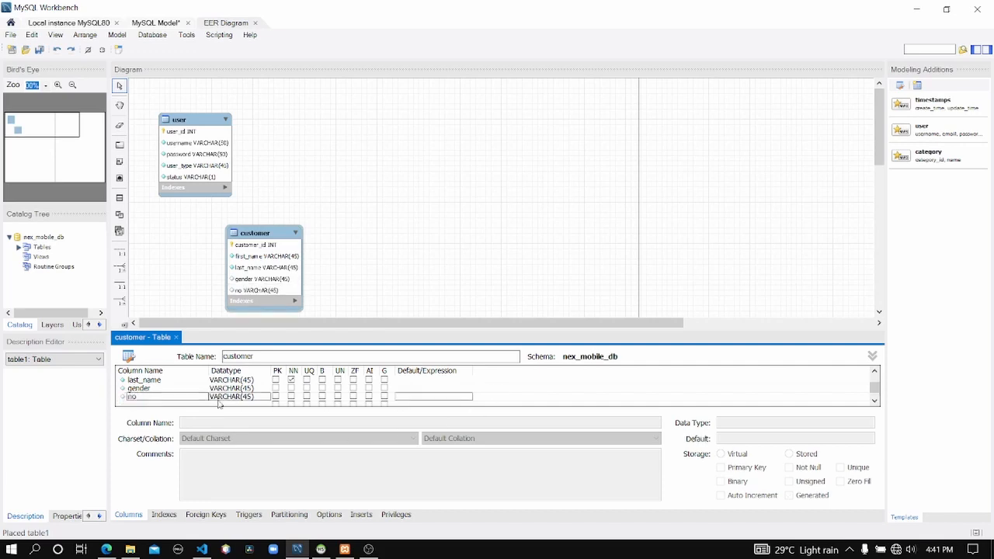
{"action": "double_click", "coordinate": [175, 405]}
{"action": "type", "text": "street_1"}
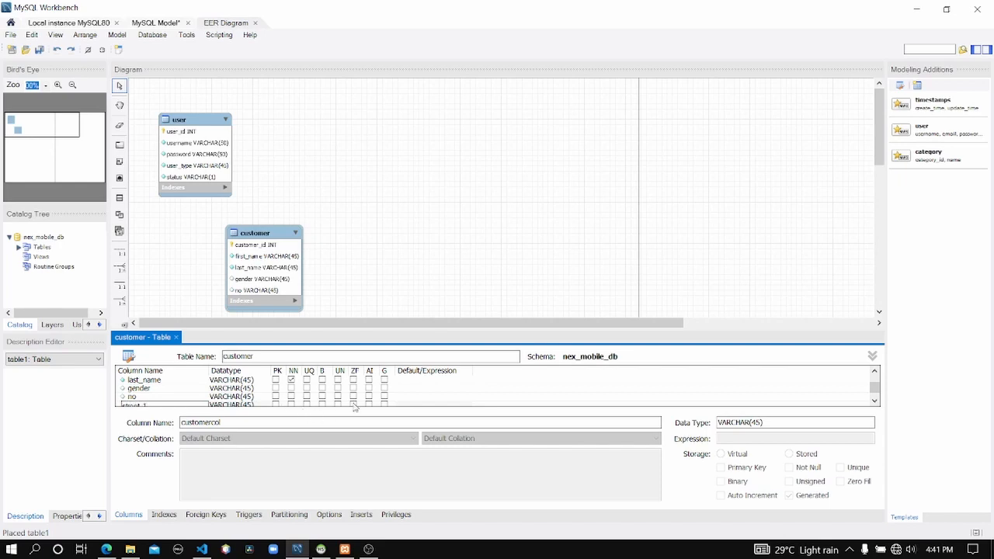
{"action": "left_click", "coordinate": [433, 389]}
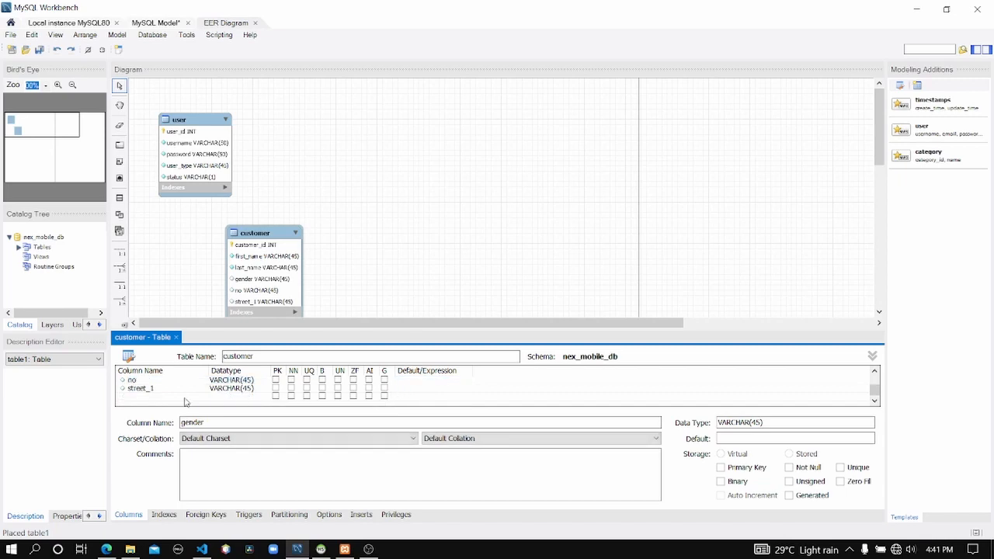
Step: Add street_2 and city columns to the customer table, both as VARCHAR(45)
{"action": "double_click", "coordinate": [147, 399]}
{"action": "type", "text": "street_"}
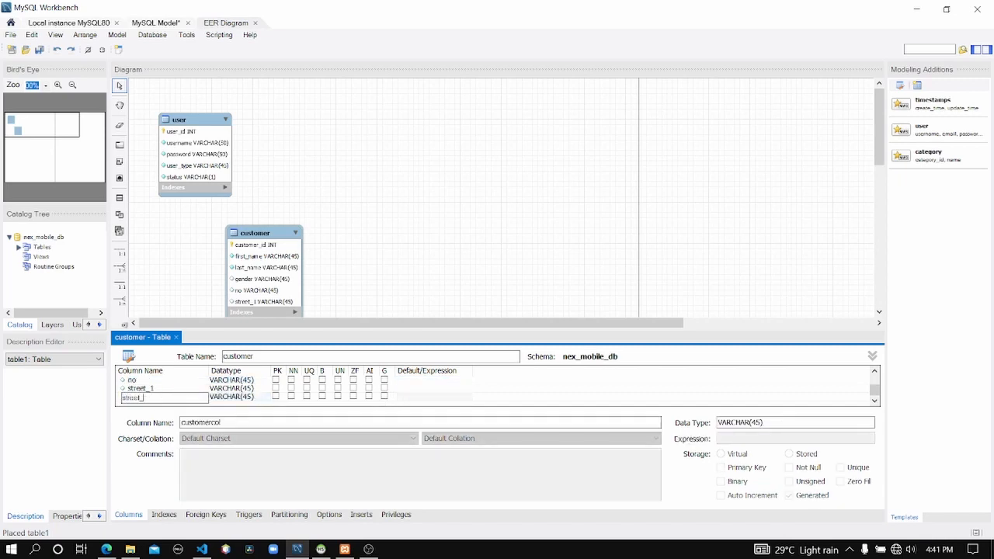
{"action": "type", "text": "2"}
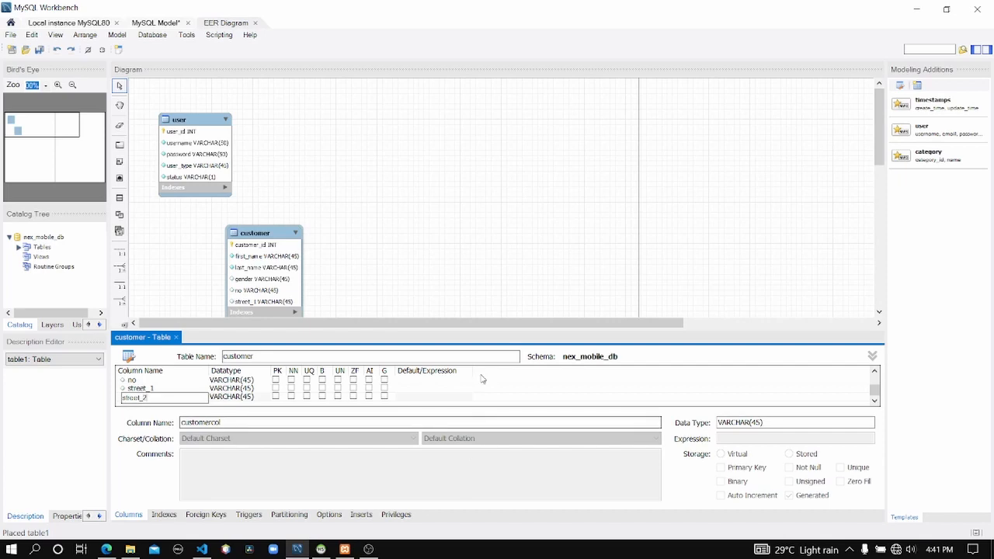
{"action": "key", "text": "Return"}
{"action": "double_click", "coordinate": [166, 404]}
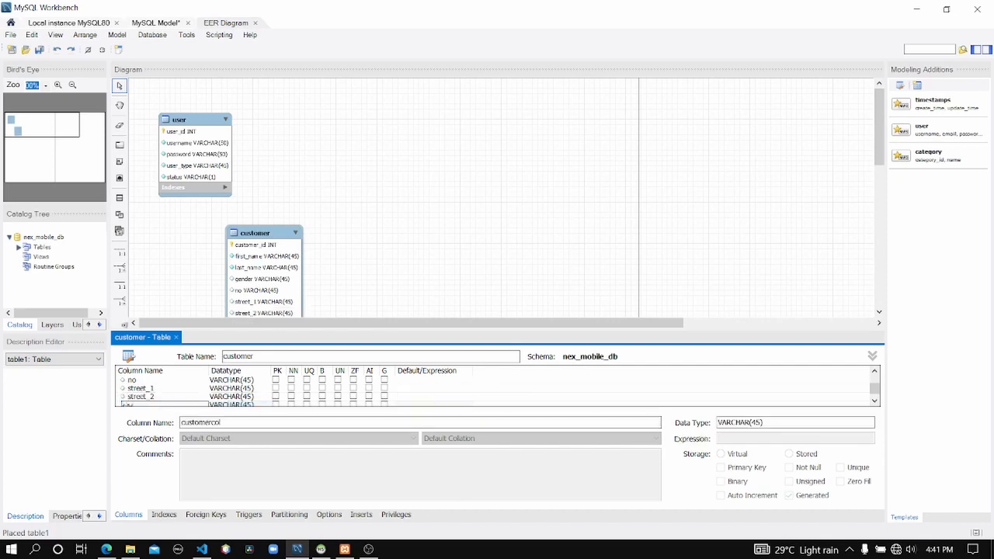
{"action": "type", "text": "city"}
{"action": "key", "text": "Return"}
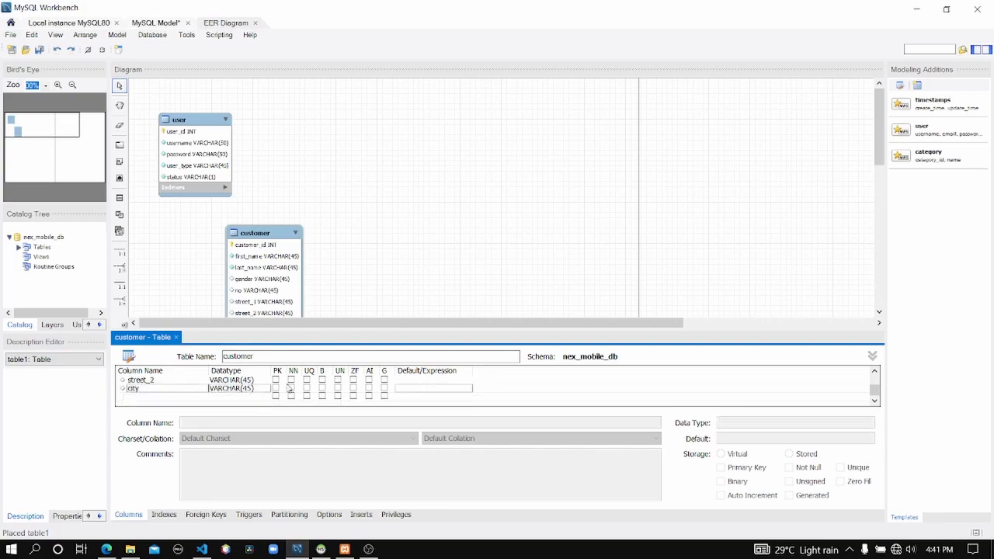
Step: Look up the remaining fields in the Question 12 specification in the browser and add a contact_no column to the customer table
{"action": "left_click", "coordinate": [106, 549]}
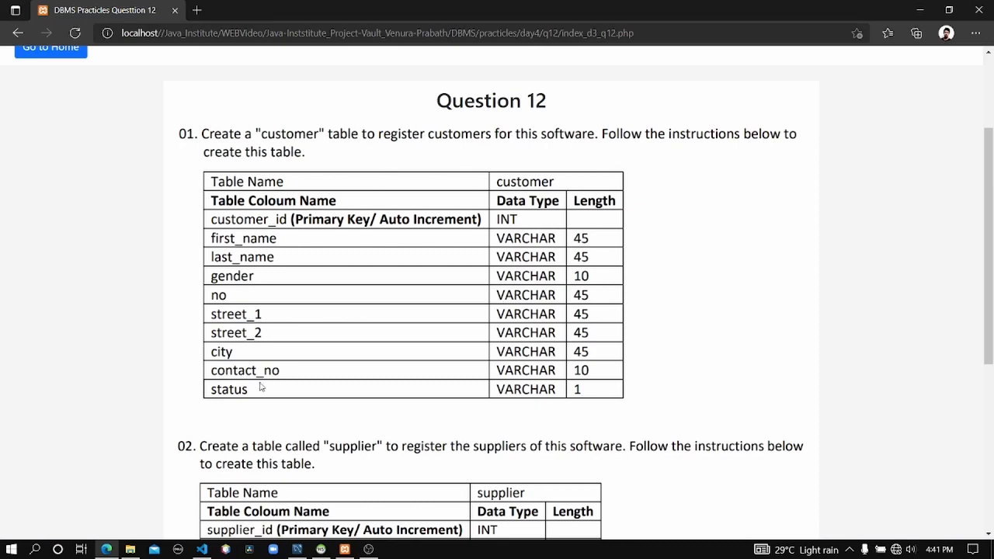
{"action": "left_click", "coordinate": [920, 9]}
{"action": "left_click", "coordinate": [140, 397]}
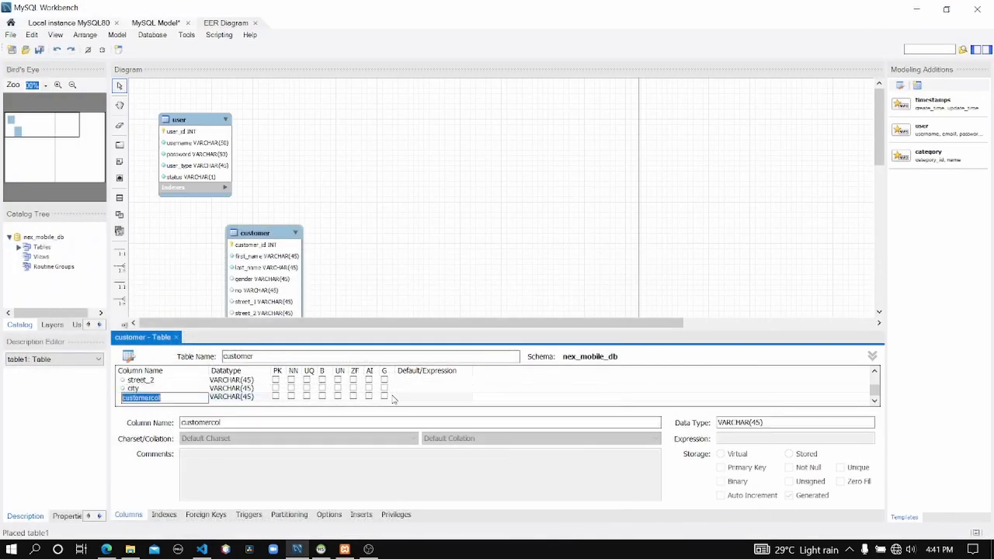
{"action": "type", "text": "contact_no"}
{"action": "left_click", "coordinate": [450, 388]}
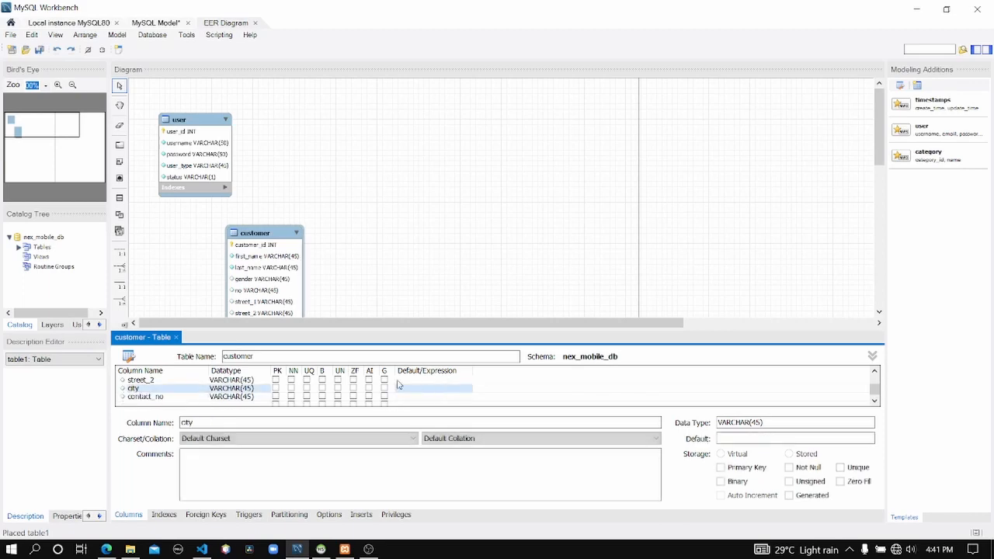
Step: Add a status column to the customer table and set its data type to VARCHAR(1)
{"action": "left_click", "coordinate": [158, 405]}
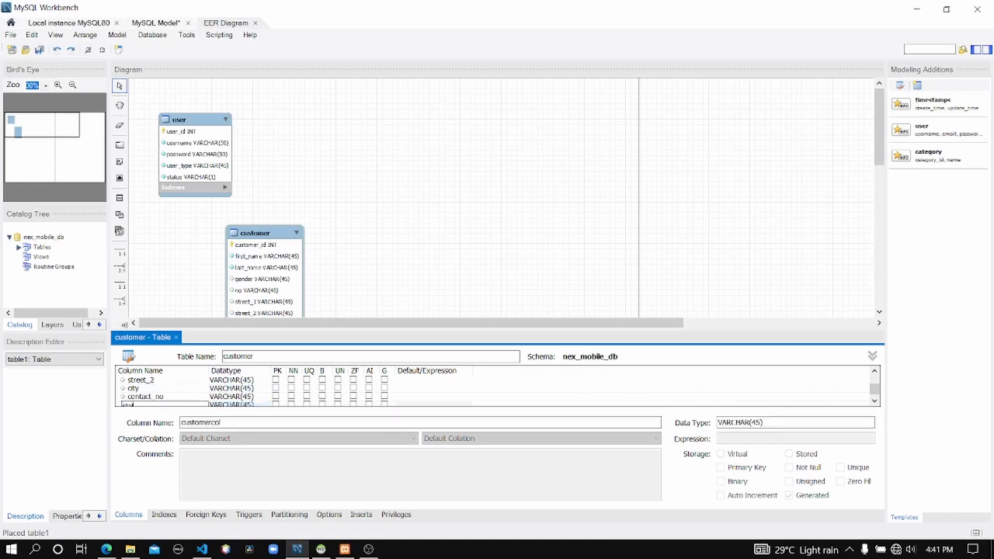
{"action": "left_click", "coordinate": [437, 388]}
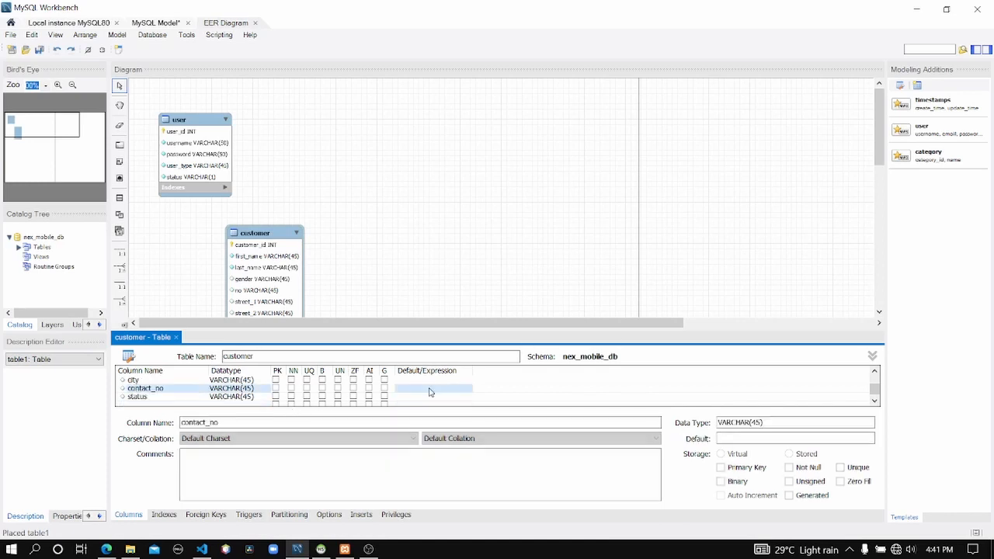
{"action": "left_click", "coordinate": [234, 389]}
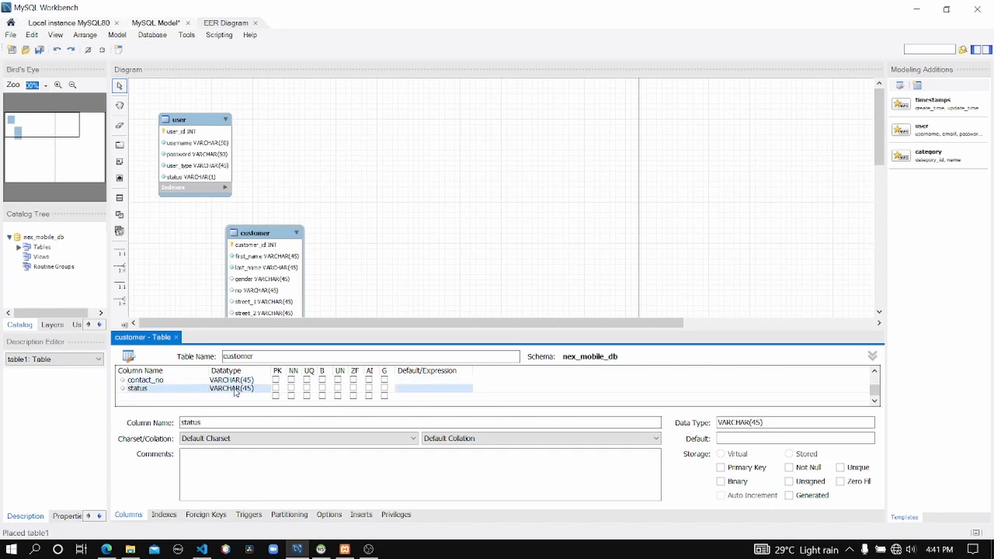
{"action": "left_click", "coordinate": [241, 390]}
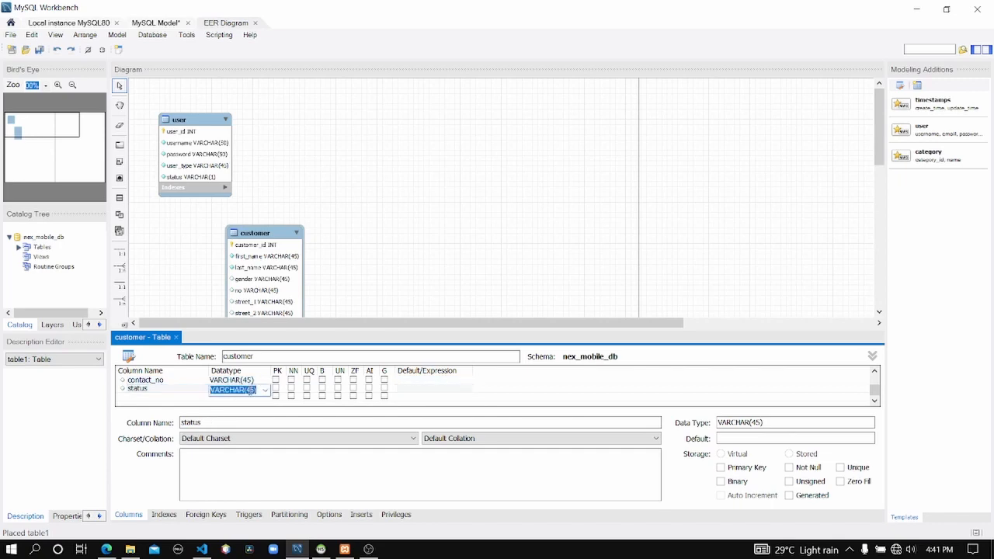
{"action": "left_click", "coordinate": [250, 391]}
{"action": "type", "text": "1"}
{"action": "left_click", "coordinate": [478, 400]}
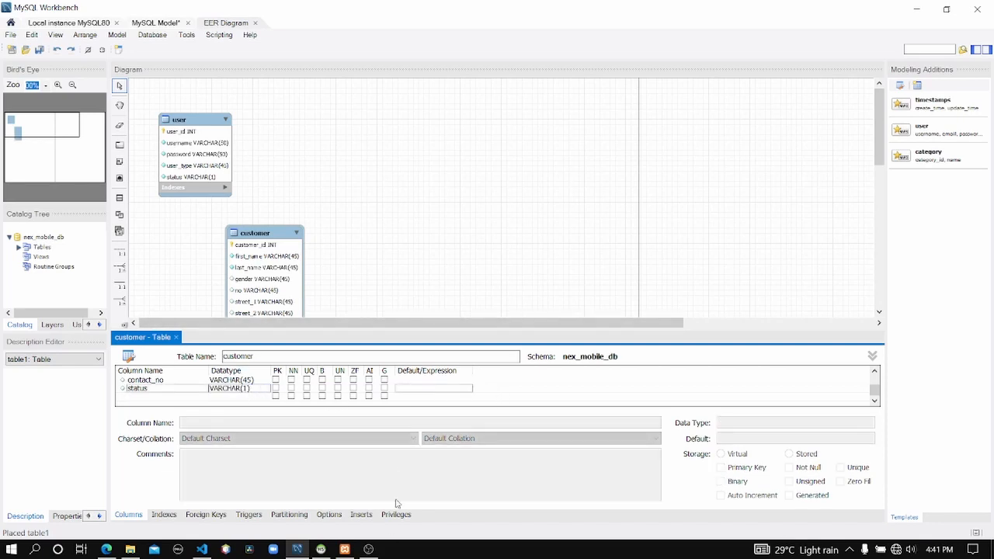
Step: Check the field lengths in the Question 12 specification in the browser and set the contact_no column's data type to VARCHAR(10)
{"action": "left_click", "coordinate": [107, 549]}
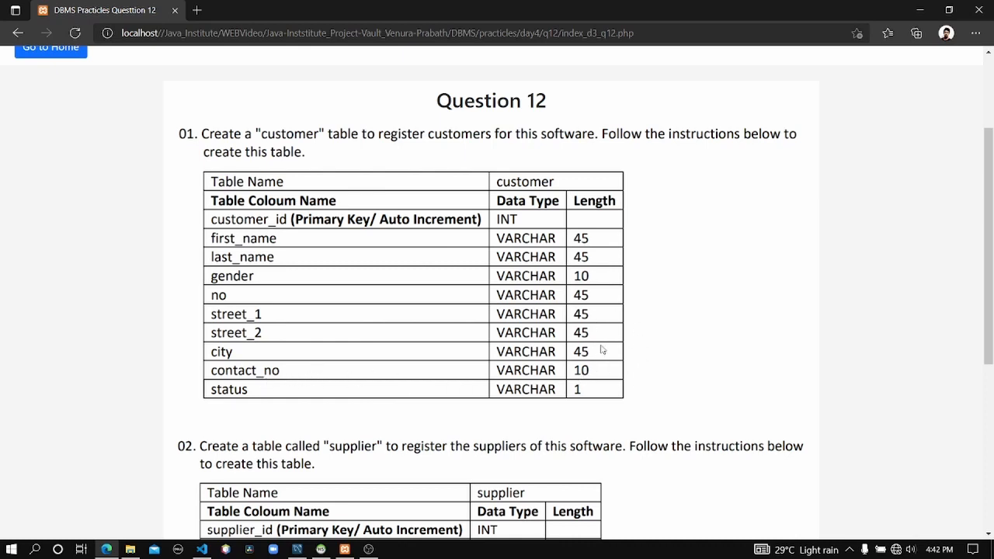
{"action": "left_click", "coordinate": [916, 13]}
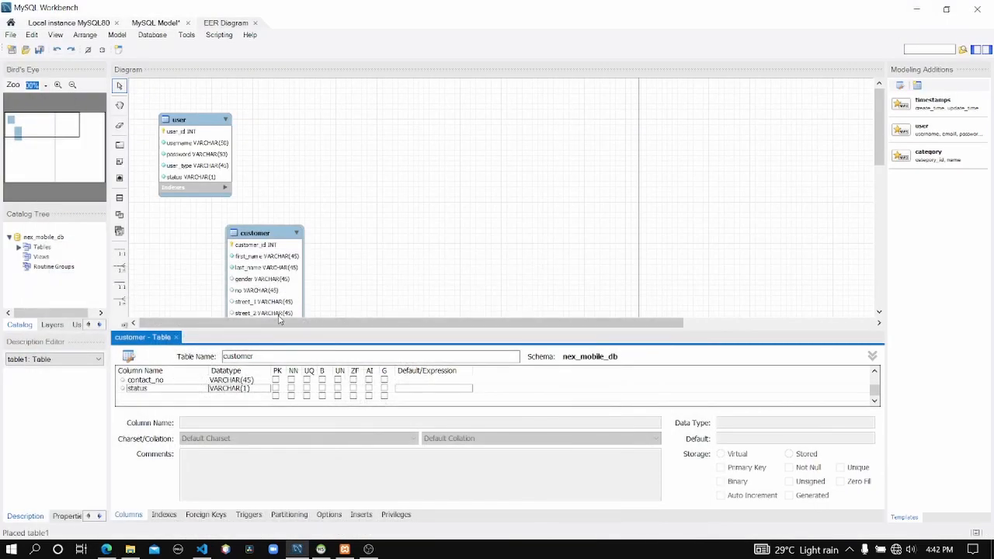
{"action": "left_click", "coordinate": [178, 381]}
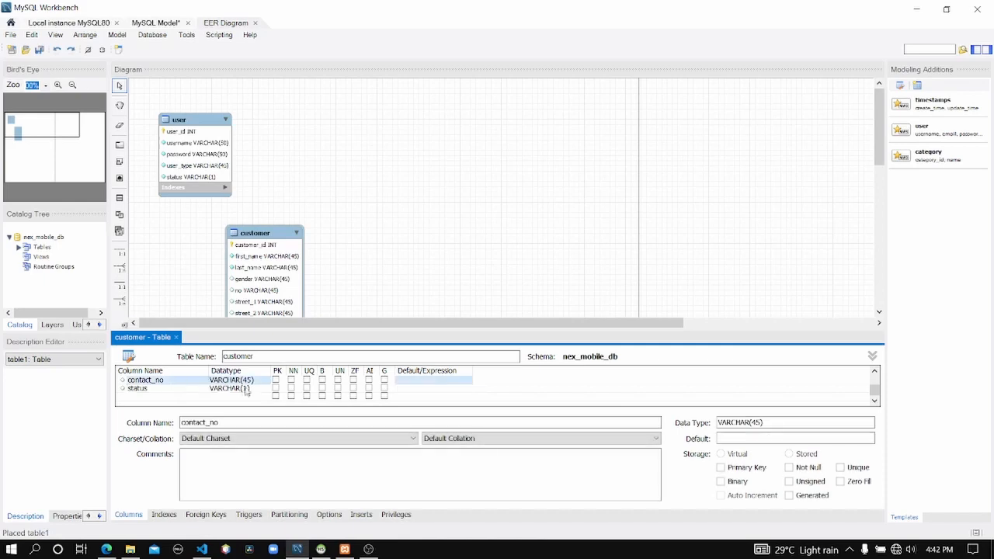
{"action": "left_click", "coordinate": [256, 382]}
{"action": "key", "text": "Right"}
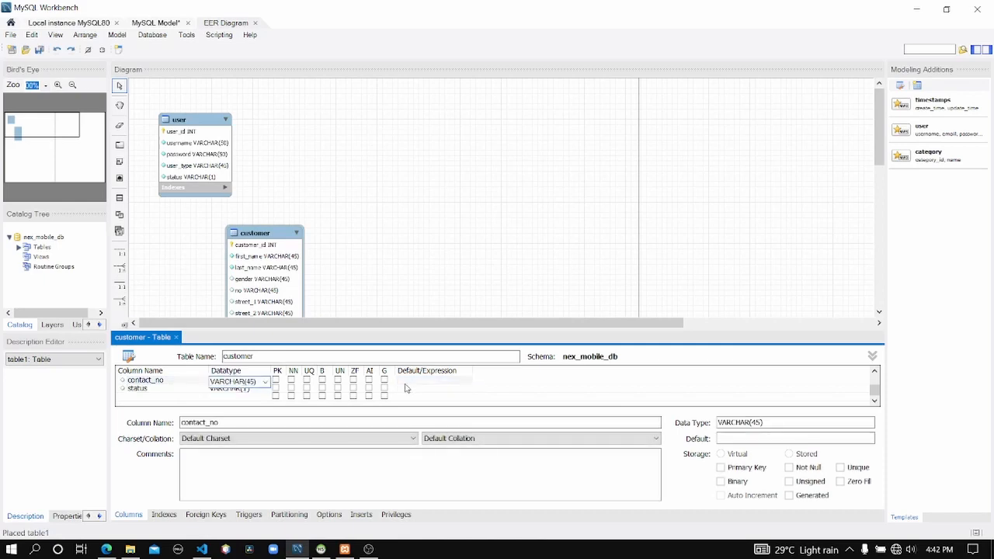
{"action": "type", "text": "10"}
{"action": "left_click", "coordinate": [484, 391]}
Step: Set the gender column's data type in the customer table to VARCHAR(10)
{"action": "scroll", "coordinate": [277, 381], "scroll_direction": "up", "scroll_amount": 1}
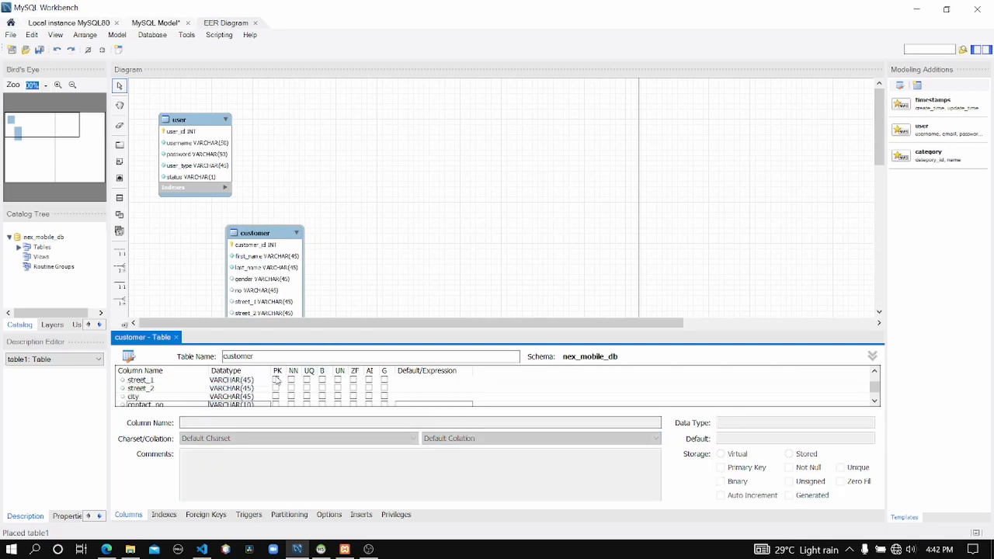
{"action": "scroll", "coordinate": [277, 380], "scroll_direction": "up", "scroll_amount": 2}
{"action": "scroll", "coordinate": [268, 383], "scroll_direction": "down", "scroll_amount": 1}
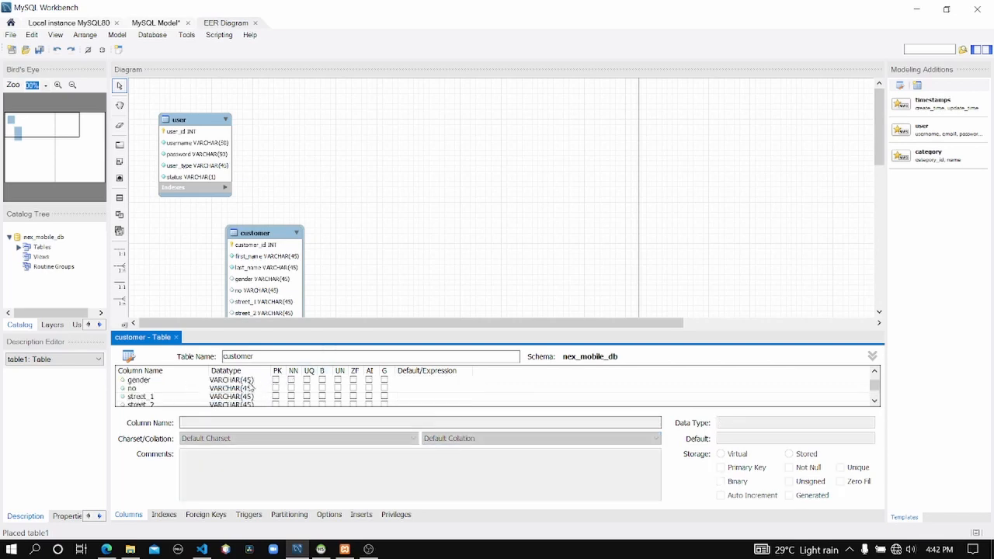
{"action": "left_click", "coordinate": [247, 380]}
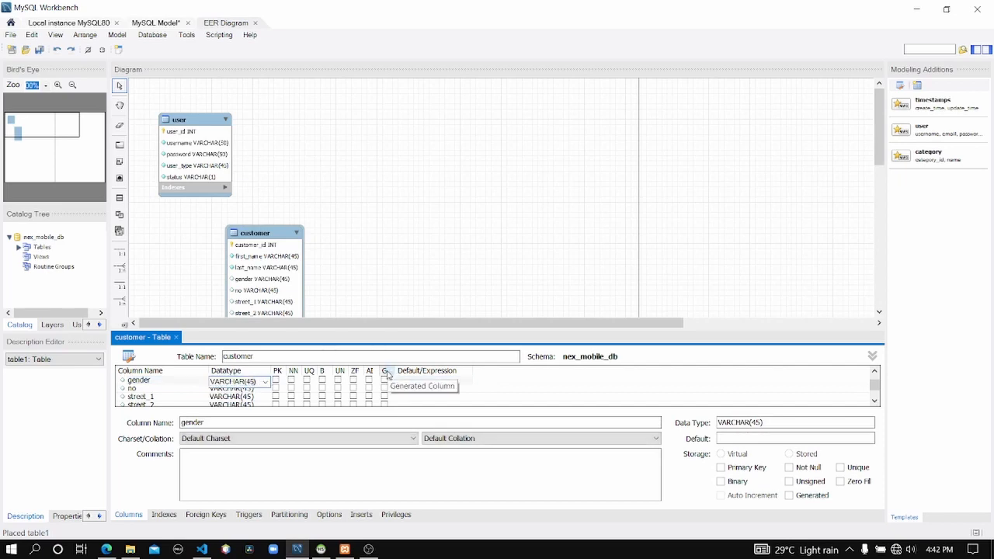
{"action": "type", "text": "10"}
{"action": "key", "text": "Return"}
Step: Make the gender, no, street_1, street_2, city, contact_no and status columns not null
{"action": "left_click", "coordinate": [291, 380]}
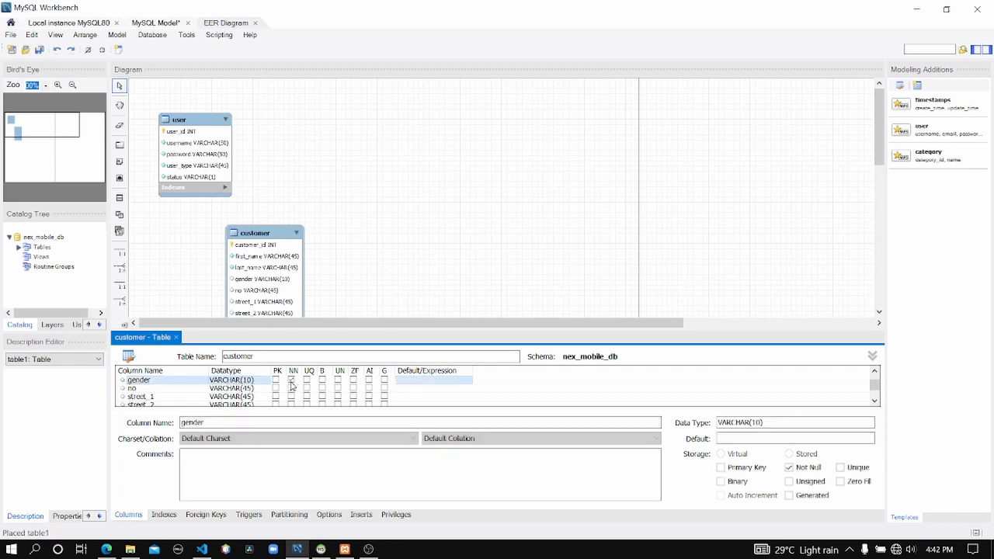
{"action": "left_click", "coordinate": [291, 389]}
{"action": "left_click", "coordinate": [291, 397]}
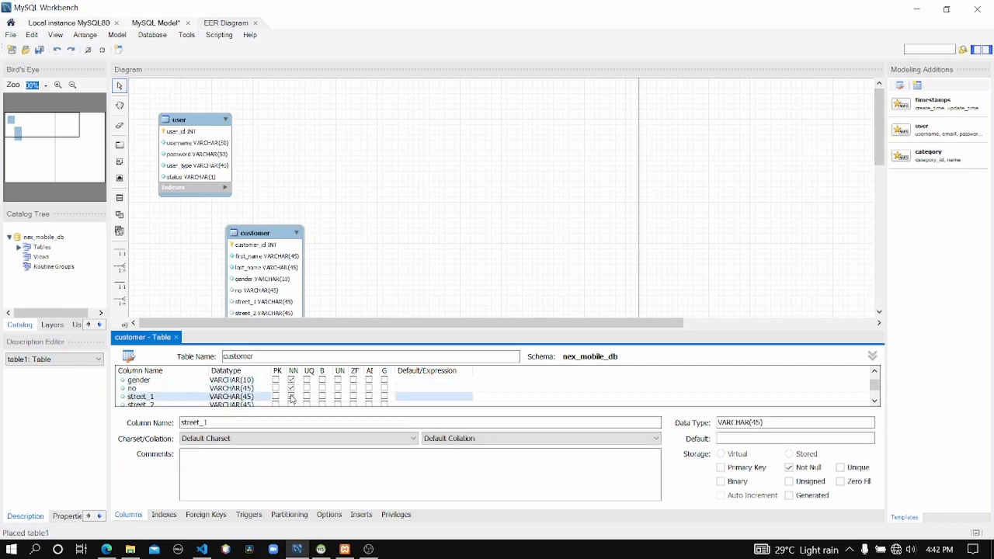
{"action": "left_click", "coordinate": [291, 405]}
{"action": "scroll", "coordinate": [291, 397], "scroll_direction": "down", "scroll_amount": 1}
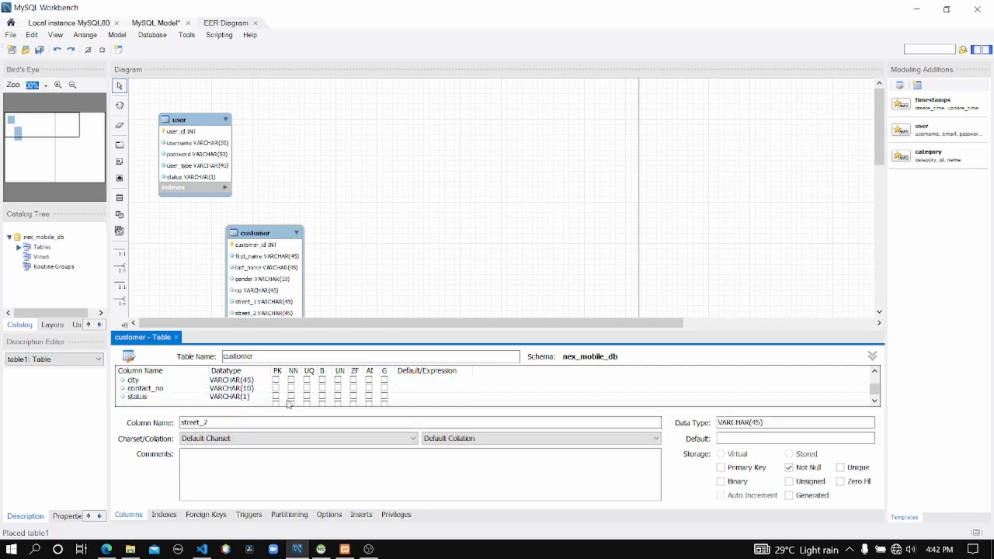
{"action": "left_click", "coordinate": [291, 397]}
{"action": "left_click", "coordinate": [291, 388]}
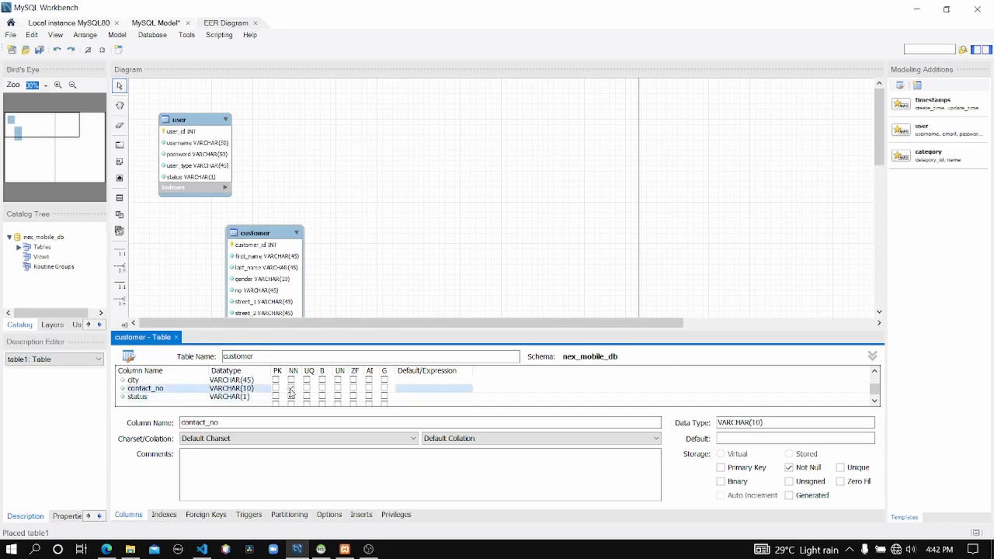
{"action": "left_click", "coordinate": [291, 379]}
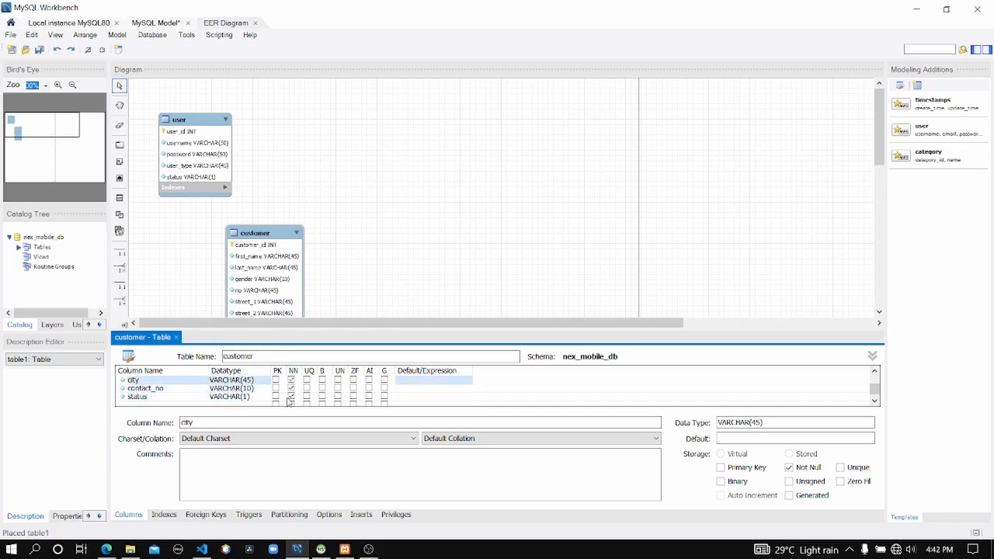
{"action": "scroll", "coordinate": [291, 403], "scroll_direction": "up", "scroll_amount": 3}
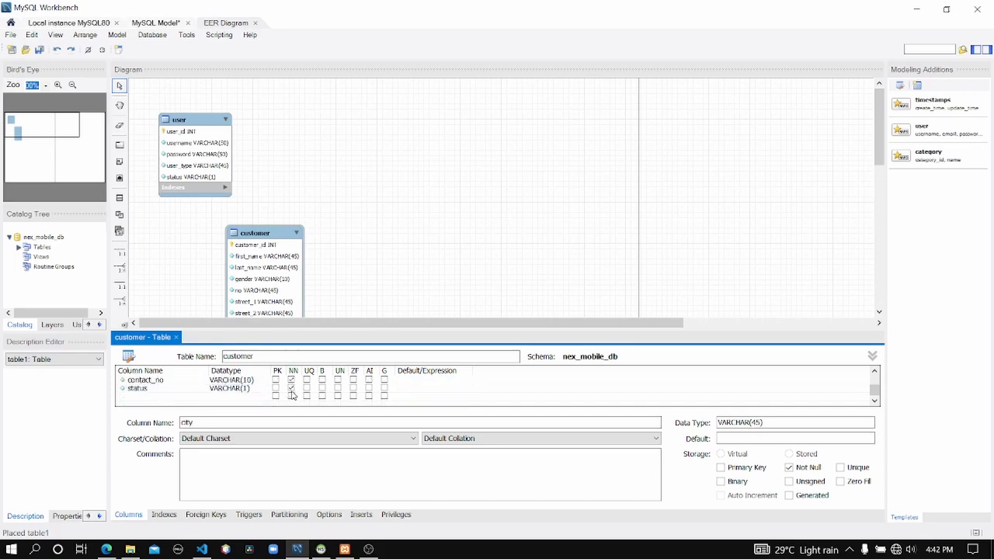
Step: Reposition the customer table in the diagram, placing it directly below the user table
{"action": "left_click", "coordinate": [349, 266]}
{"action": "left_click_drag", "start_coordinate": [256, 244], "coordinate": [301, 122]}
{"action": "left_click", "coordinate": [388, 216]}
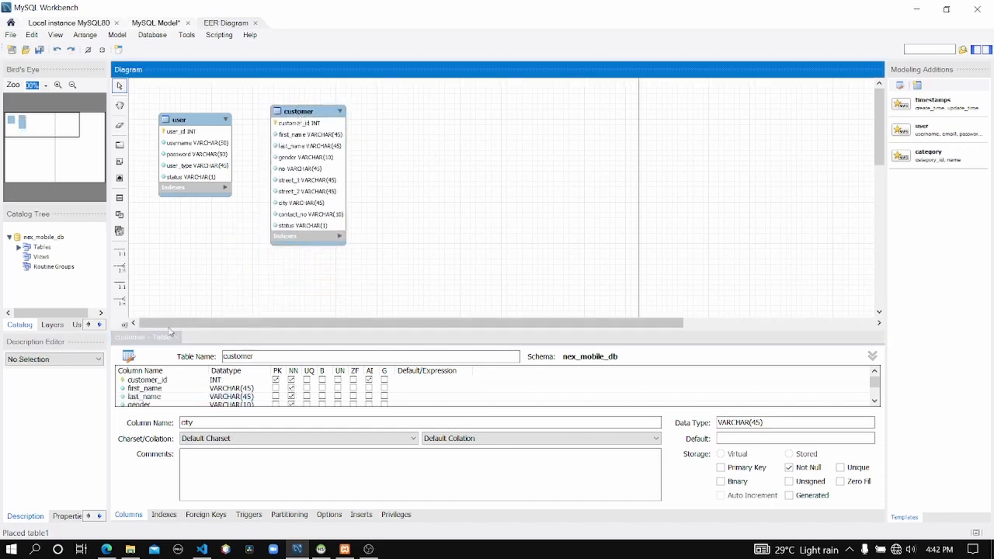
{"action": "left_click", "coordinate": [174, 339]}
{"action": "left_click_drag", "start_coordinate": [309, 113], "coordinate": [202, 217]}
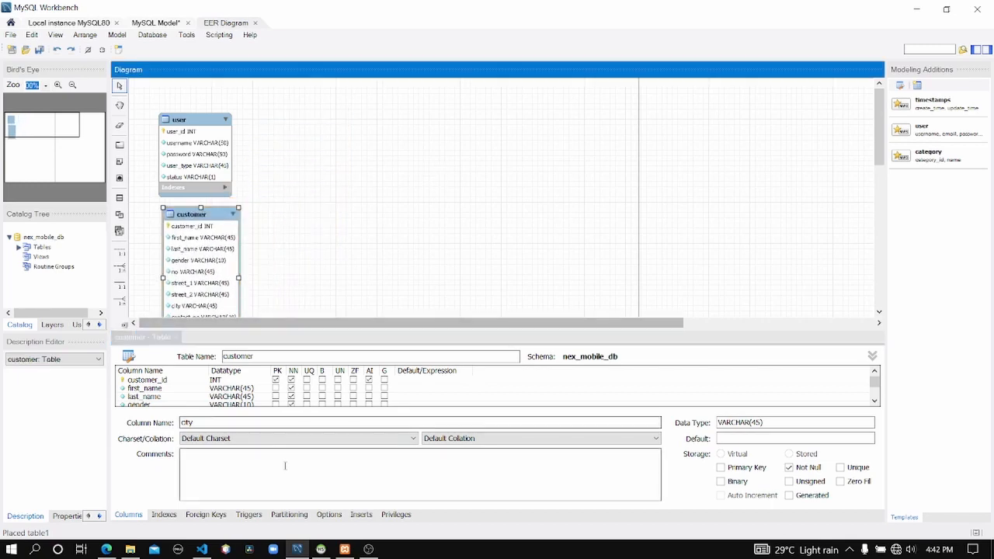
Step: Switch to the browser and review the customer and supplier table specifications in Question 12
{"action": "left_click", "coordinate": [106, 549]}
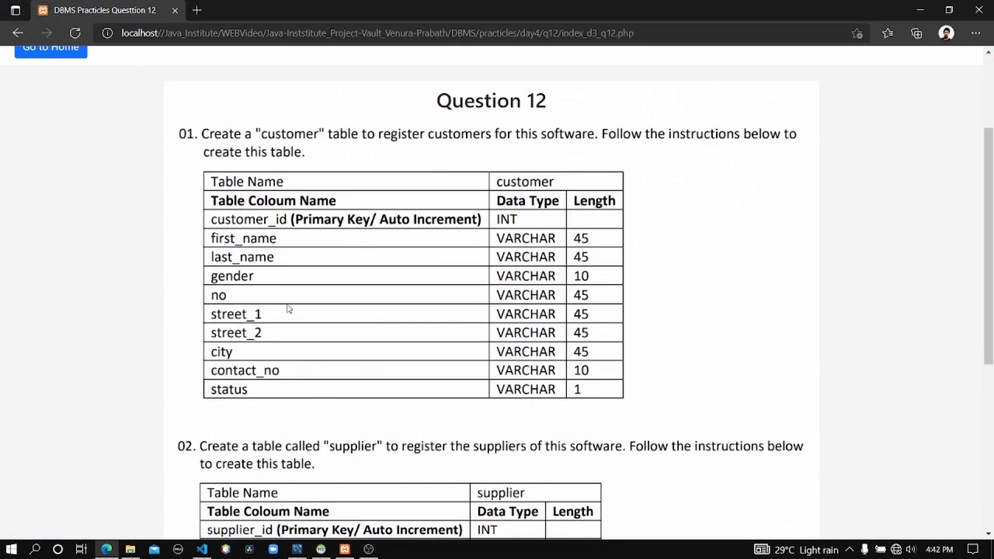
{"action": "scroll", "coordinate": [137, 391], "scroll_direction": "down", "scroll_amount": 4}
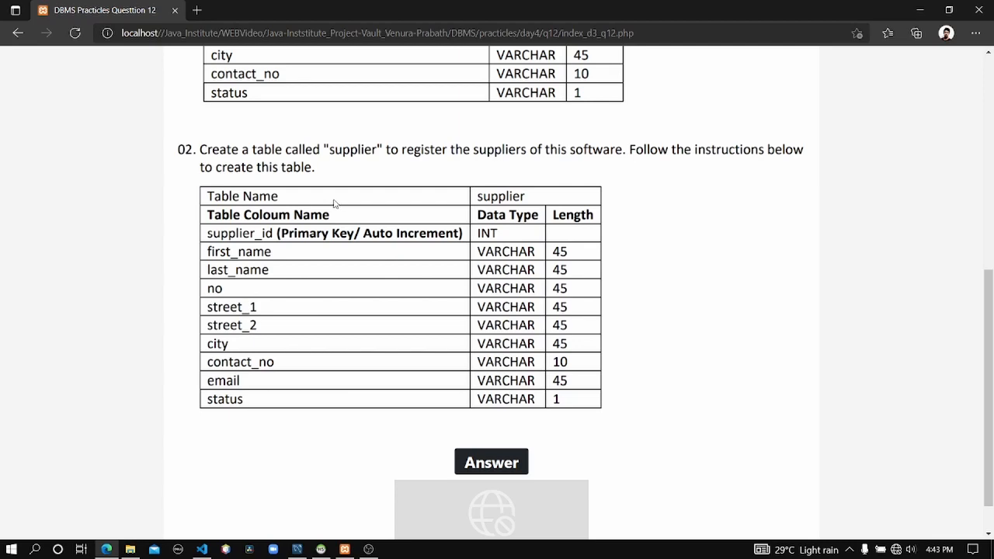
{"action": "scroll", "coordinate": [588, 326], "scroll_direction": "up", "scroll_amount": 5}
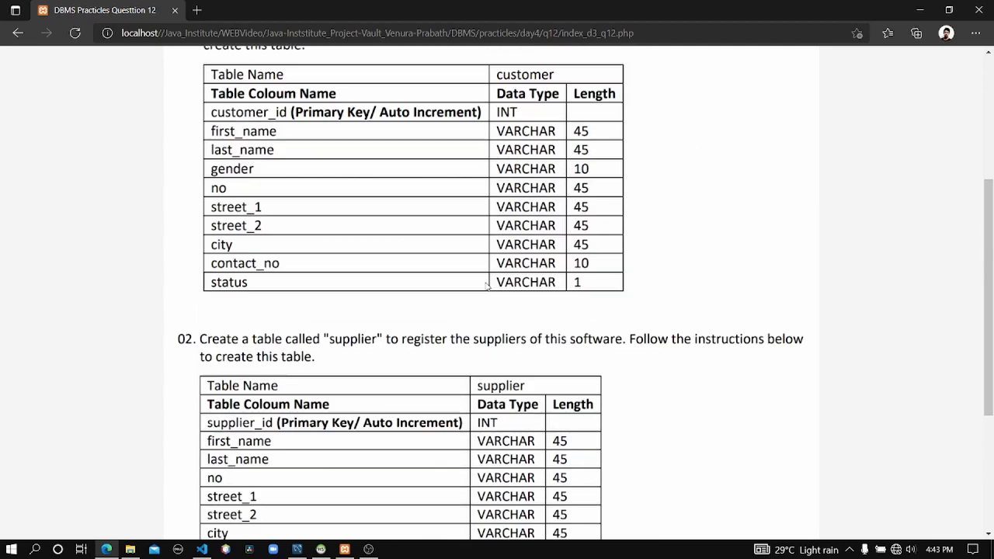
{"action": "scroll", "coordinate": [296, 231], "scroll_direction": "down", "scroll_amount": 1}
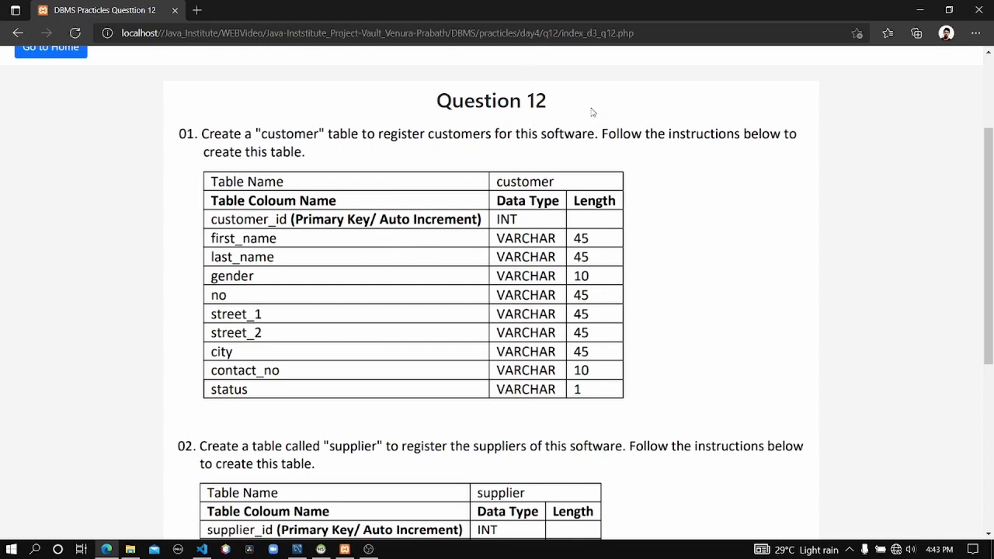
Step: Compare the supplier table specification with the customer table specification in Question 12, checking column names, data types and lengths
{"action": "scroll", "coordinate": [547, 148], "scroll_direction": "down", "scroll_amount": 3}
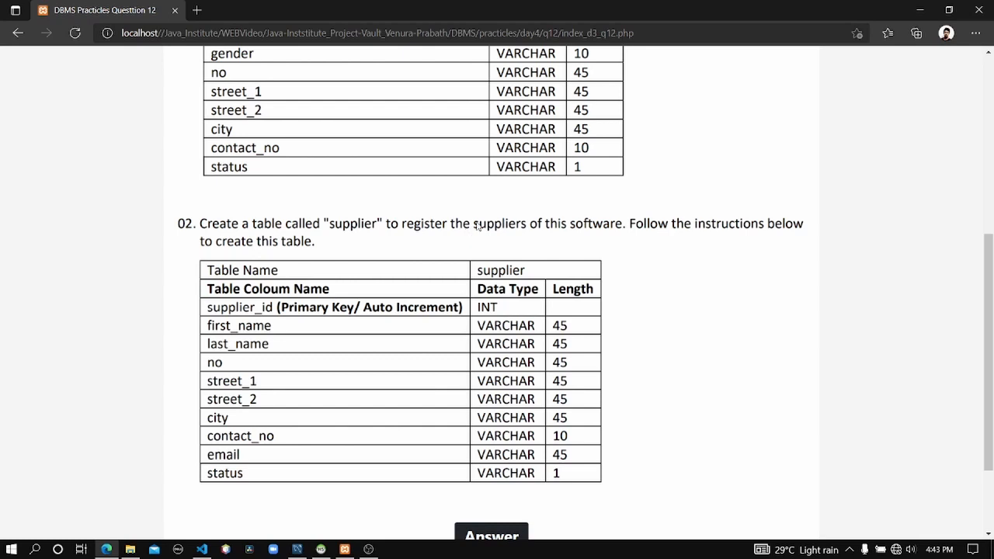
{"action": "scroll", "coordinate": [522, 224], "scroll_direction": "down", "scroll_amount": 1}
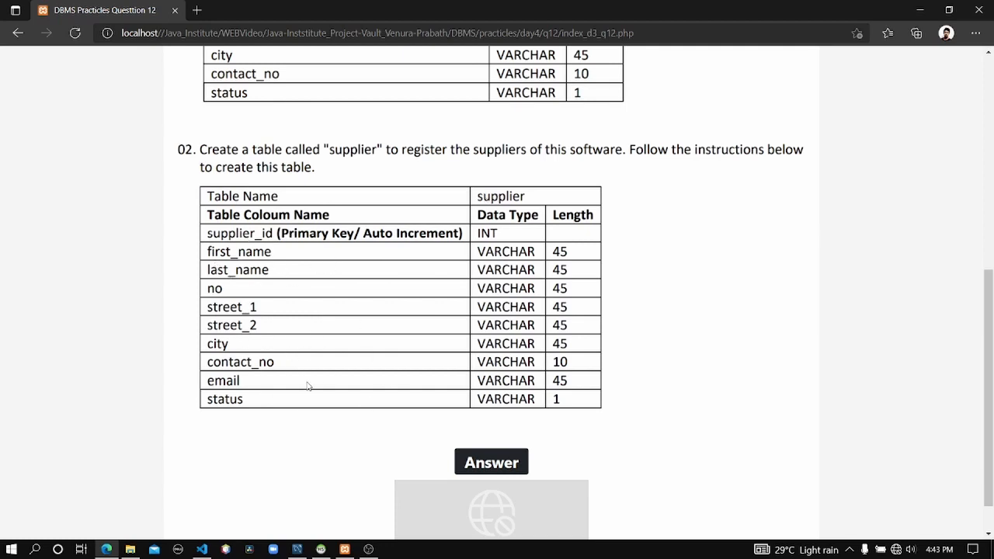
{"action": "scroll", "coordinate": [269, 346], "scroll_direction": "up", "scroll_amount": 3}
{"action": "scroll", "coordinate": [266, 345], "scroll_direction": "down", "scroll_amount": 2}
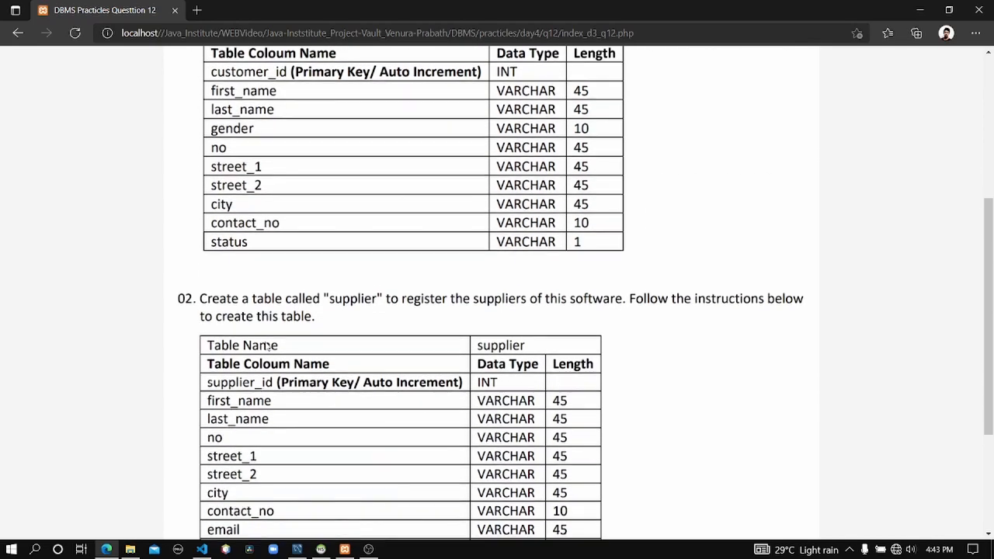
{"action": "scroll", "coordinate": [268, 346], "scroll_direction": "down", "scroll_amount": 1}
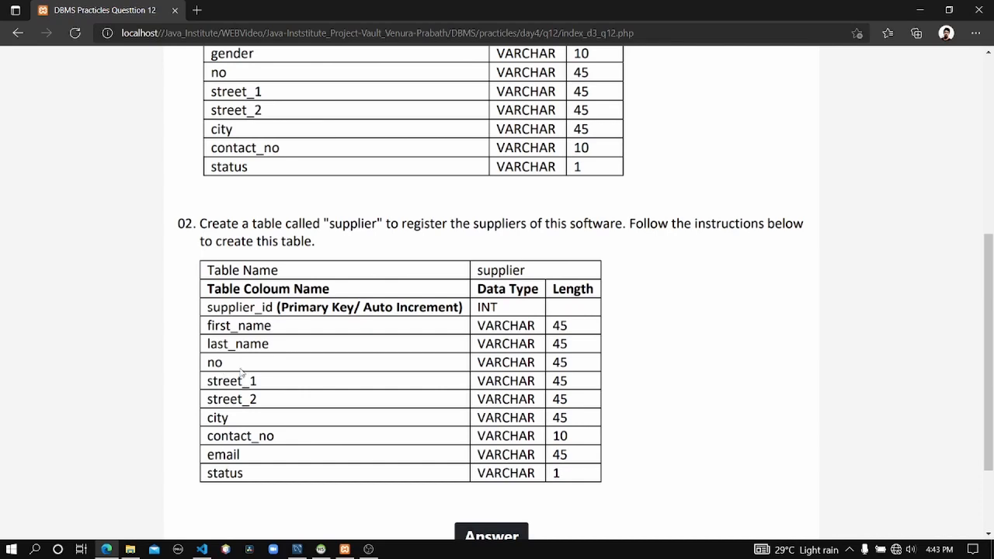
{"action": "scroll", "coordinate": [233, 388], "scroll_direction": "up", "scroll_amount": 1}
{"action": "scroll", "coordinate": [240, 392], "scroll_direction": "up", "scroll_amount": 2}
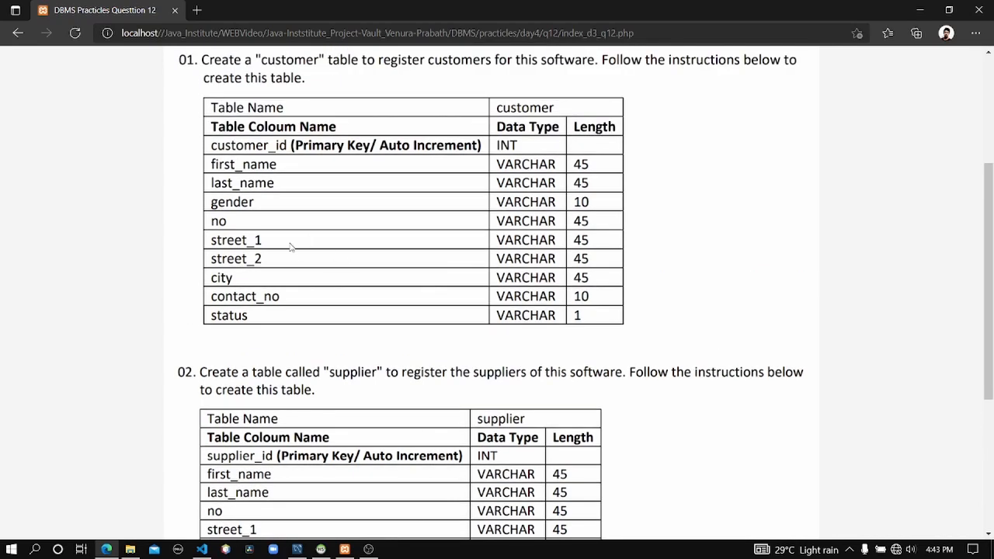
{"action": "scroll", "coordinate": [287, 245], "scroll_direction": "down", "scroll_amount": 2}
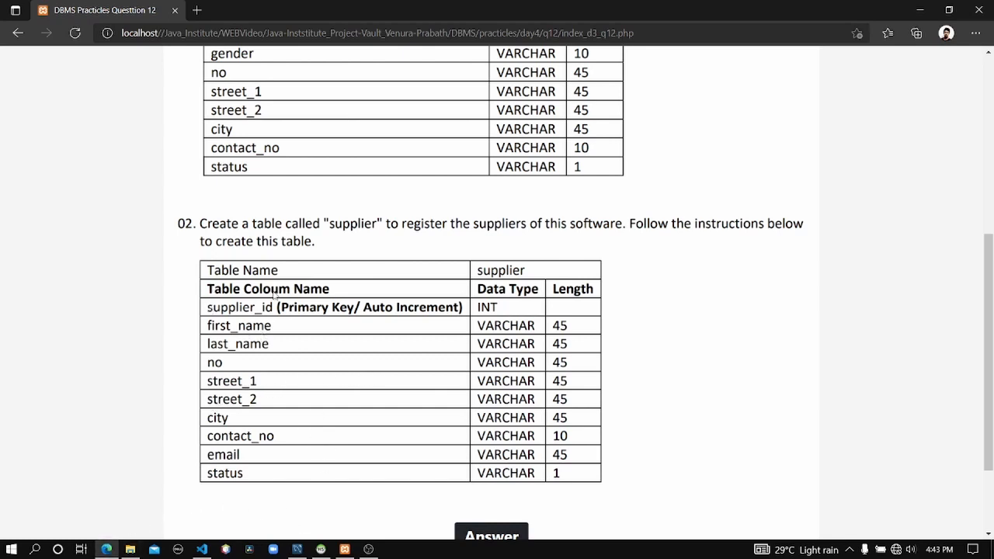
Step: Switch to MySQL Workbench, place a new table beside the user table in the diagram, and name it supplier
{"action": "left_click", "coordinate": [296, 550]}
{"action": "left_click", "coordinate": [274, 173]}
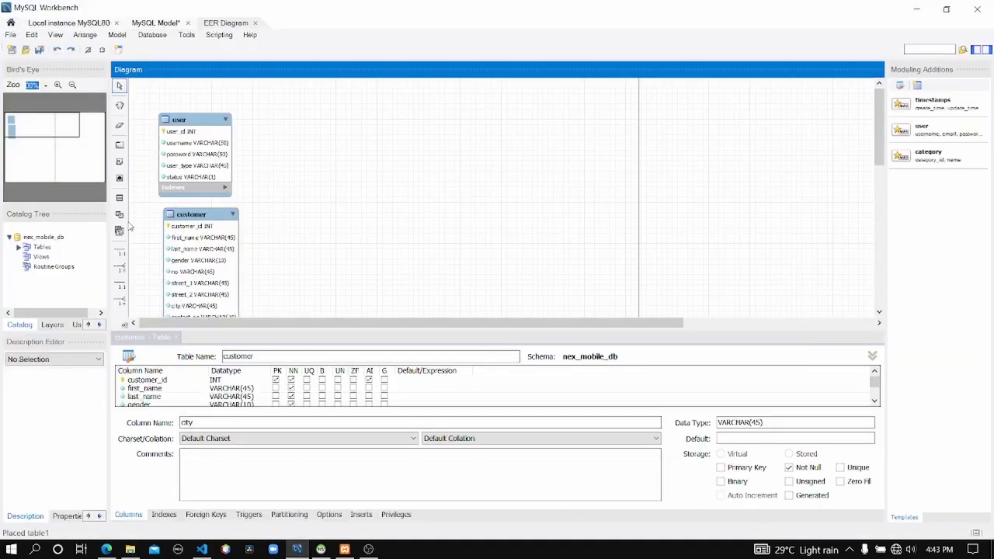
{"action": "left_click", "coordinate": [120, 198]}
{"action": "left_click", "coordinate": [291, 167]}
{"action": "right_click", "coordinate": [297, 163]}
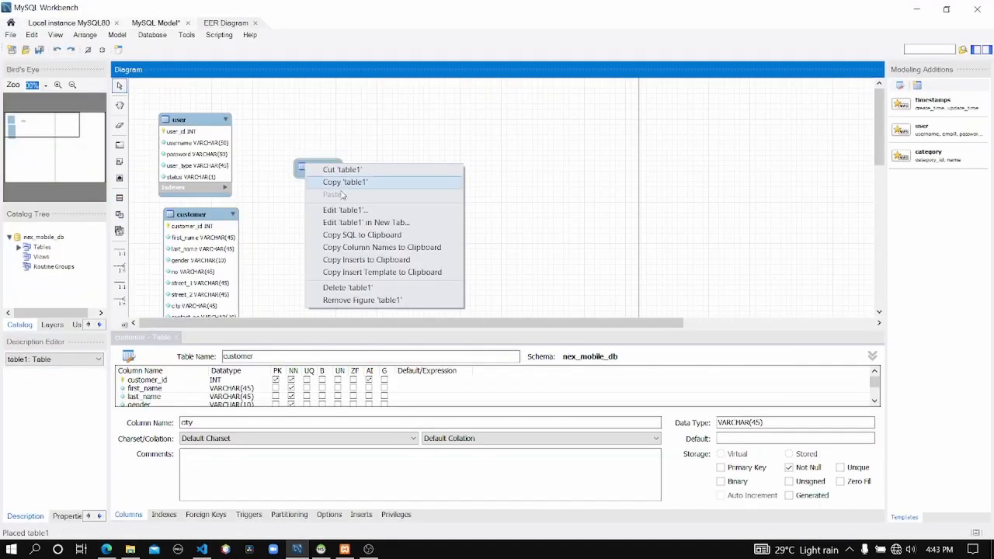
{"action": "left_click", "coordinate": [351, 210]}
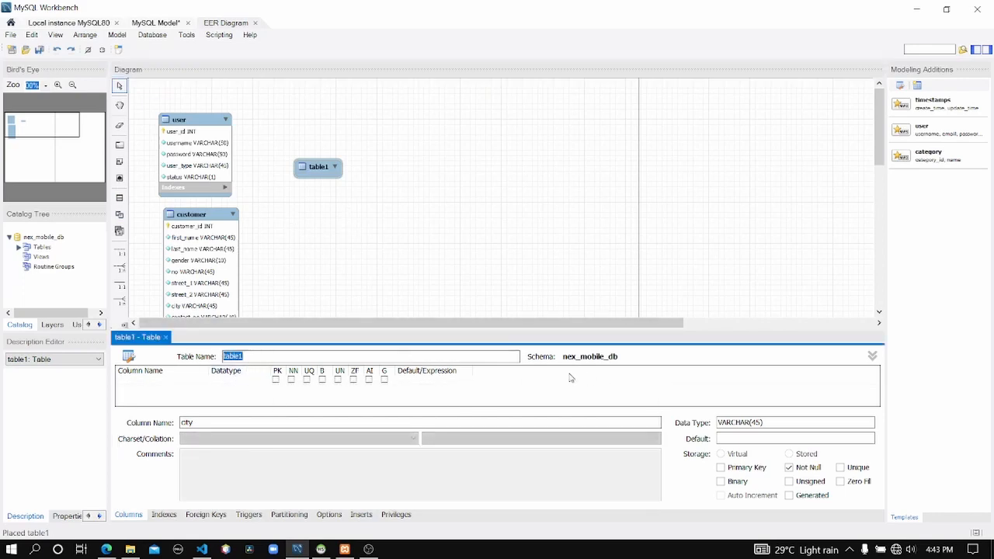
{"action": "type", "text": "supplier"}
Step: Add a supplier_id INT column to the supplier table as an auto-increment, not-null primary key
{"action": "left_click", "coordinate": [165, 391]}
{"action": "left_click", "coordinate": [164, 389]}
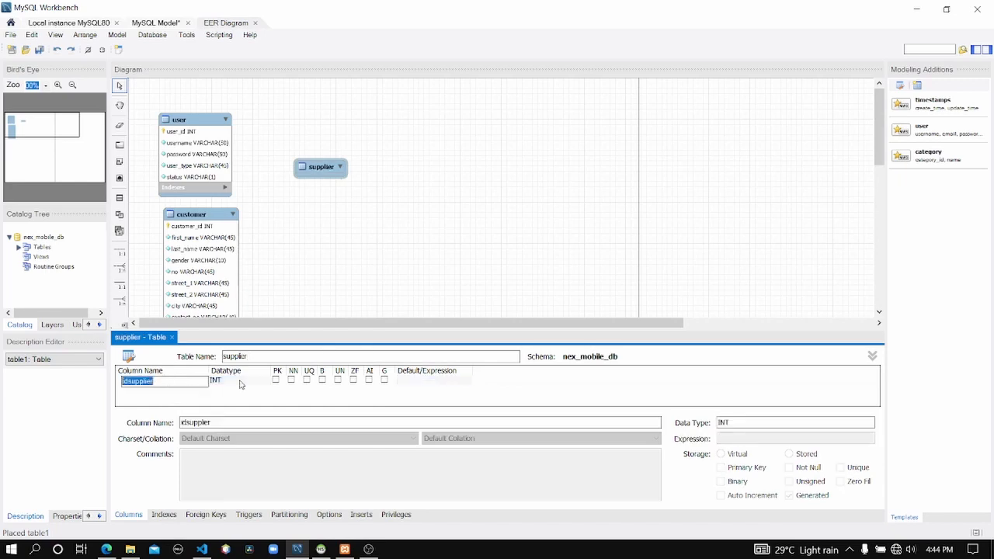
{"action": "type", "text": "s"}
{"action": "left_click", "coordinate": [369, 381]}
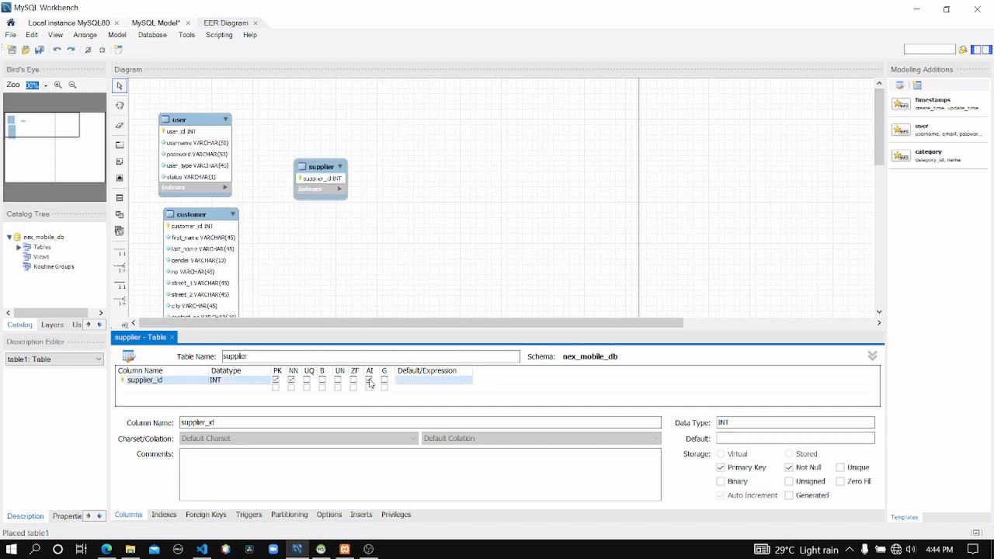
Step: Add first_name and last_name columns as VARCHAR(45) to the supplier table and make both not null
{"action": "double_click", "coordinate": [158, 389]}
{"action": "key", "text": "BackSpace"}
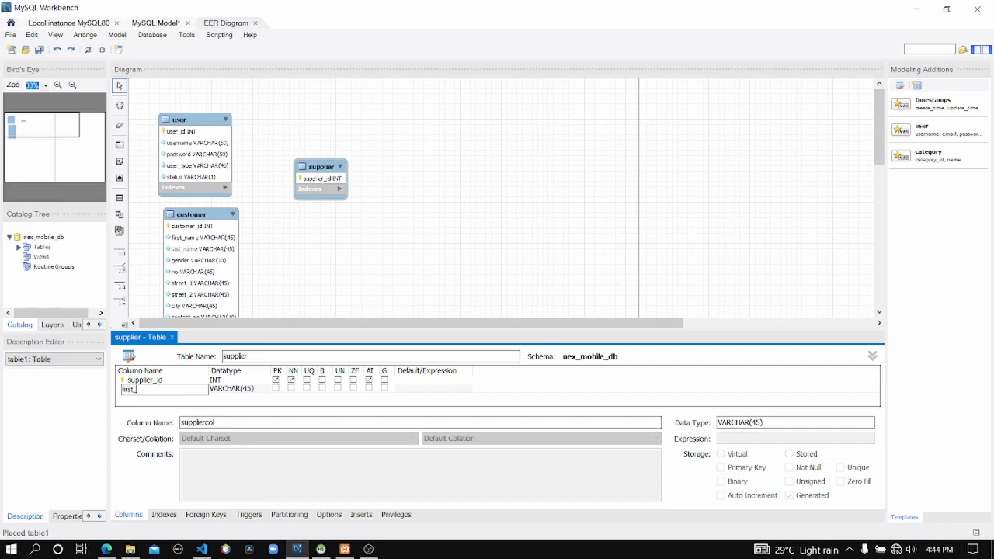
{"action": "left_click", "coordinate": [291, 388]}
{"action": "double_click", "coordinate": [200, 396]}
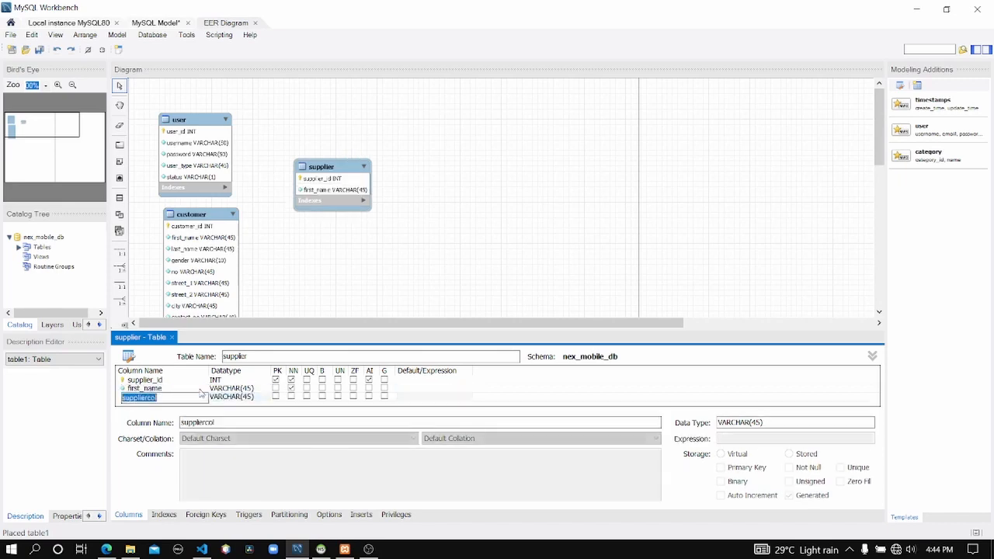
{"action": "type", "text": "last_name"}
{"action": "left_click", "coordinate": [291, 397]}
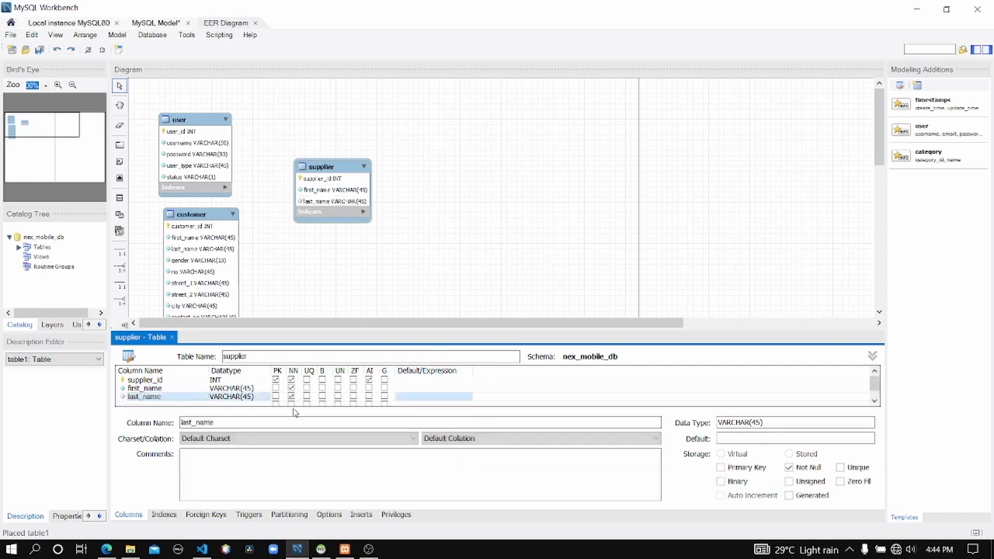
Step: Check the remaining supplier columns on the Question 12 browser page and add a no VARCHAR(45) column in MySQL Workbench
{"action": "left_click", "coordinate": [106, 549]}
{"action": "scroll", "coordinate": [382, 452], "scroll_direction": "down", "scroll_amount": 2}
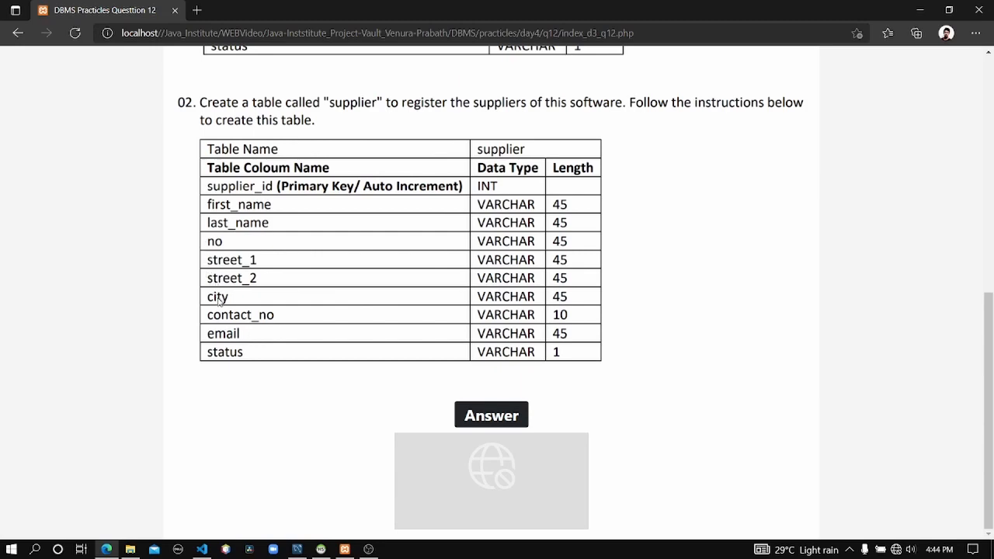
{"action": "left_click", "coordinate": [919, 9]}
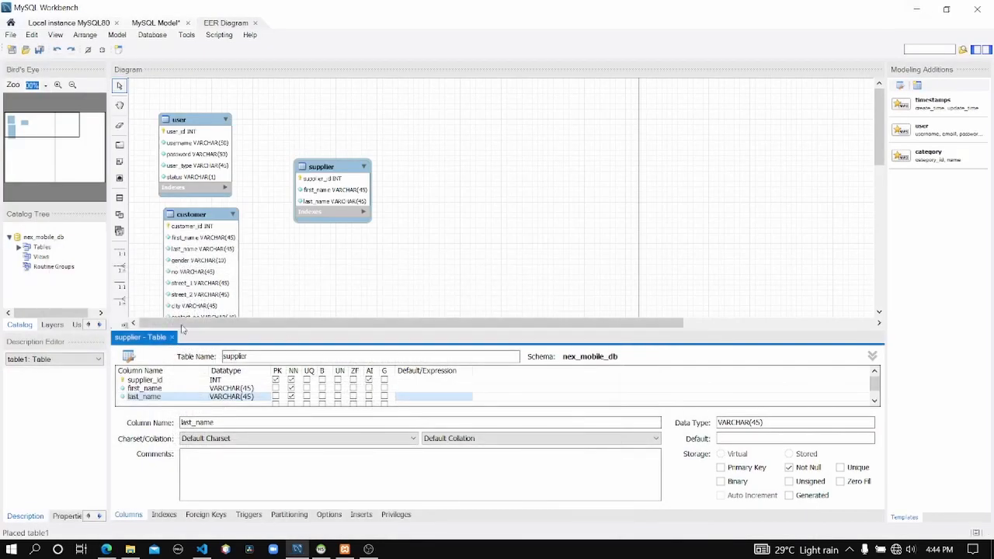
{"action": "left_click", "coordinate": [405, 401]}
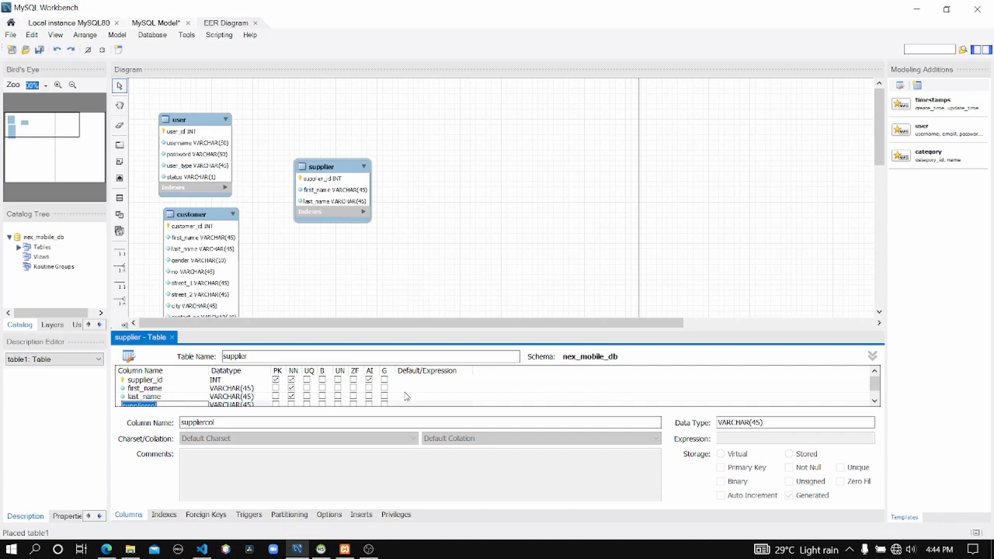
{"action": "type", "text": "no"}
{"action": "key", "text": "Return"}
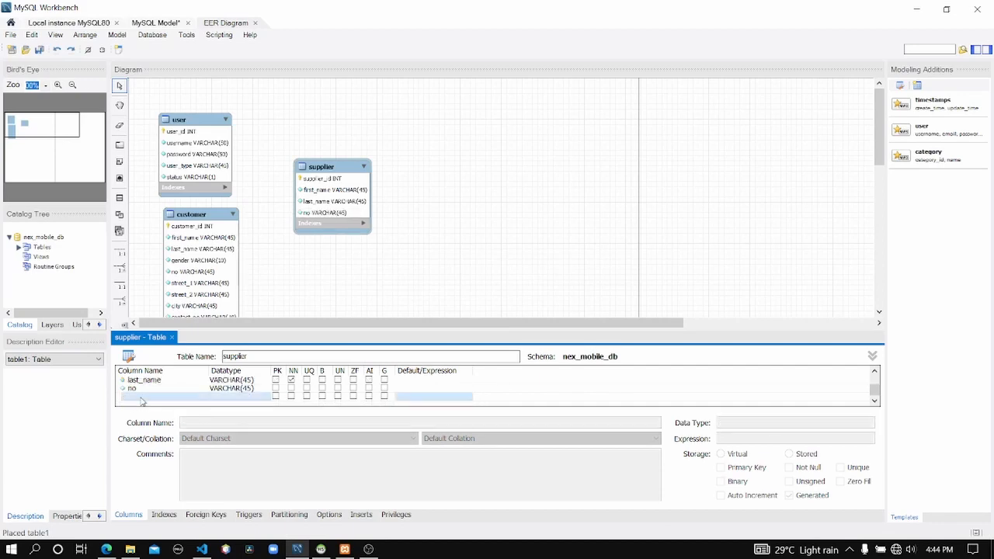
Step: Add street_1, street_2 and city columns as VARCHAR(45) to the supplier table
{"action": "left_click", "coordinate": [143, 397]}
{"action": "type", "text": "em"}
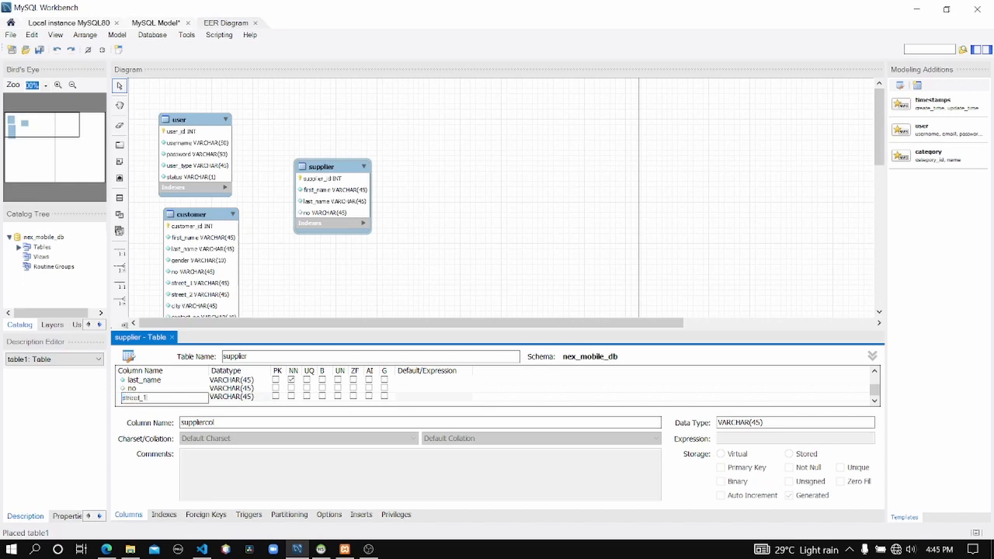
{"action": "key", "text": "Return"}
{"action": "left_click", "coordinate": [321, 405]}
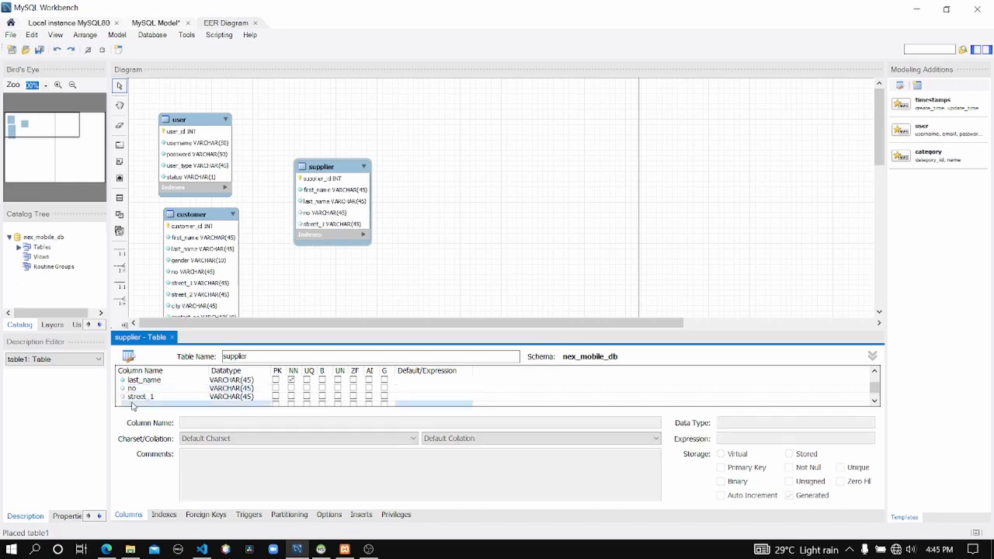
{"action": "type", "text": "s"}
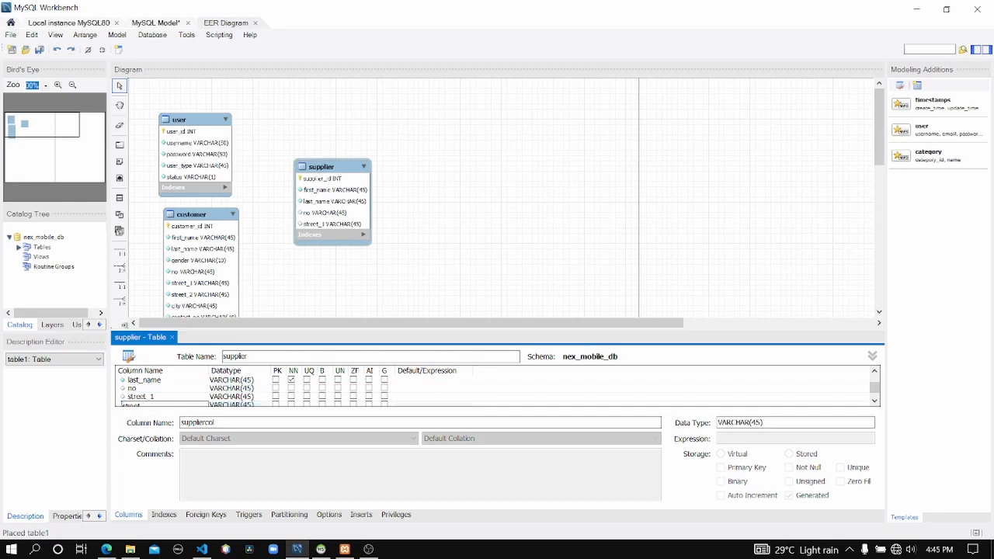
{"action": "type", "text": "treet_2"}
{"action": "key", "text": "Return"}
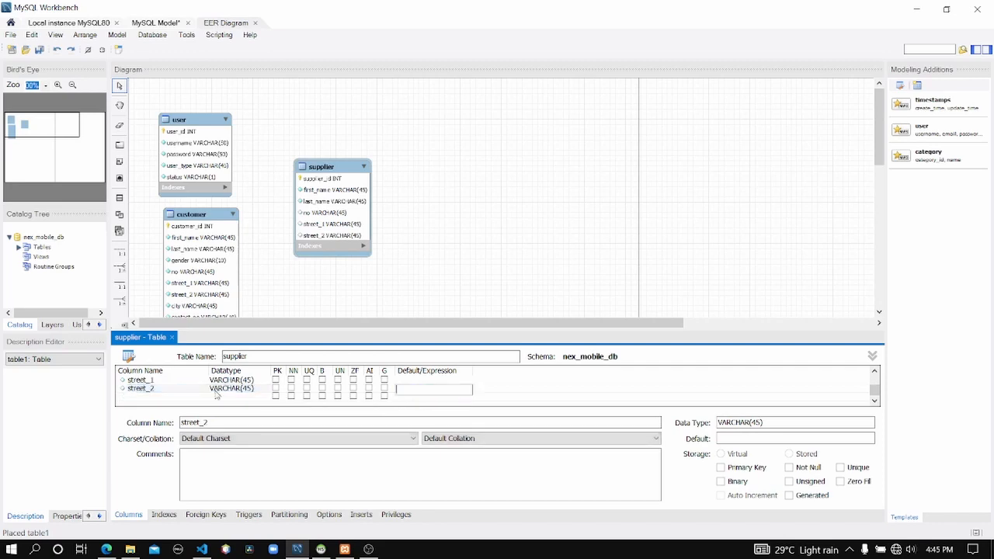
{"action": "left_click", "coordinate": [142, 398]}
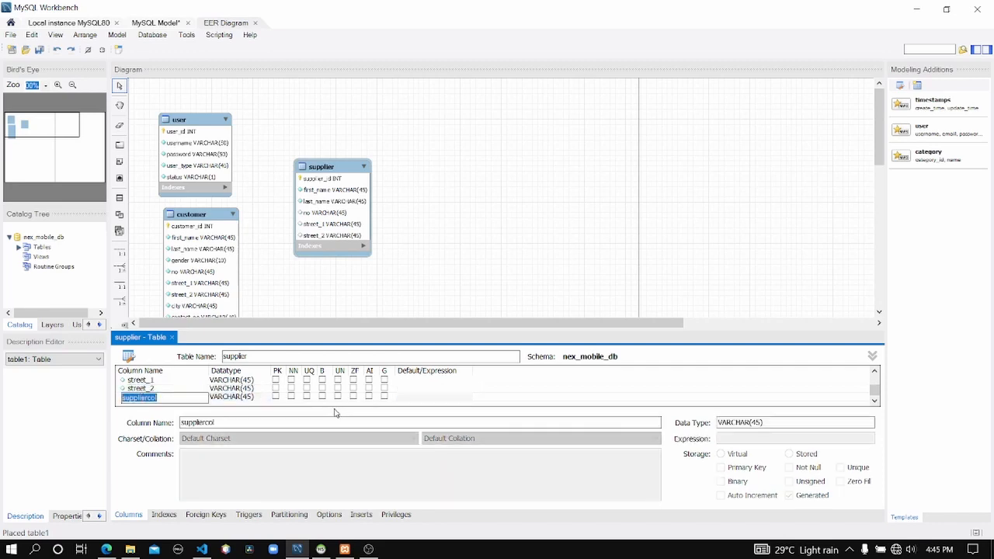
{"action": "type", "text": "city"}
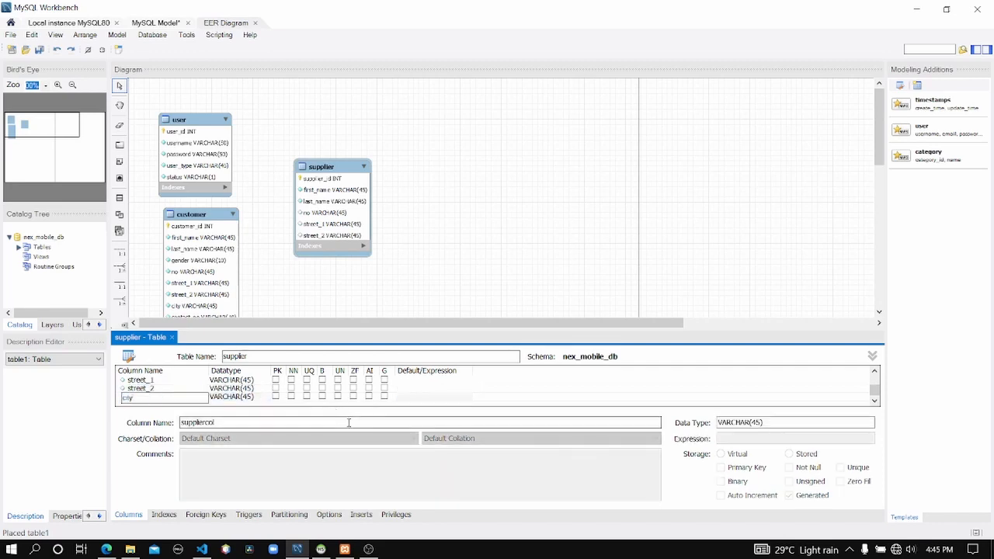
{"action": "left_click", "coordinate": [420, 397]}
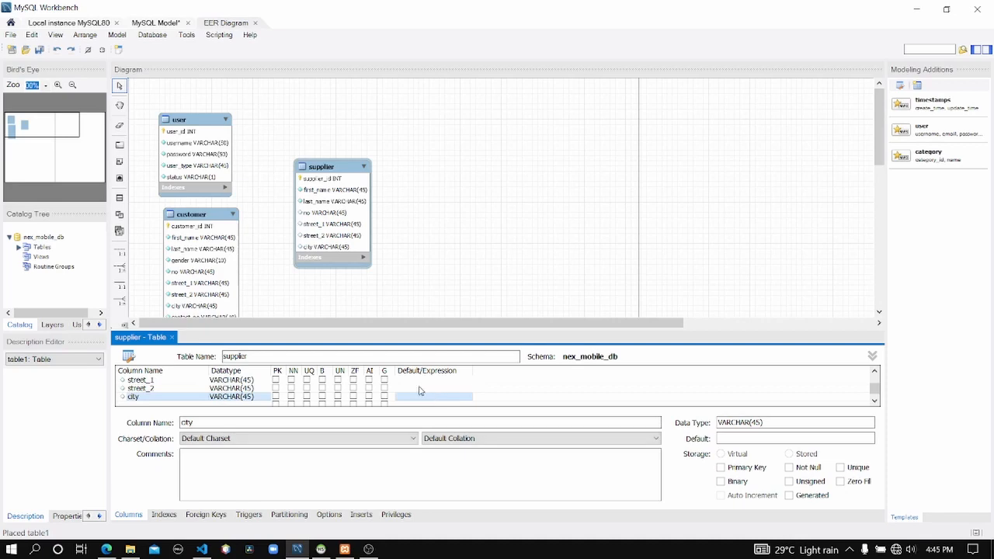
Step: Make the city, street_2, street_1 and no columns of the supplier table not null
{"action": "left_click", "coordinate": [292, 397]}
{"action": "left_click", "coordinate": [292, 388]}
{"action": "left_click", "coordinate": [292, 380]}
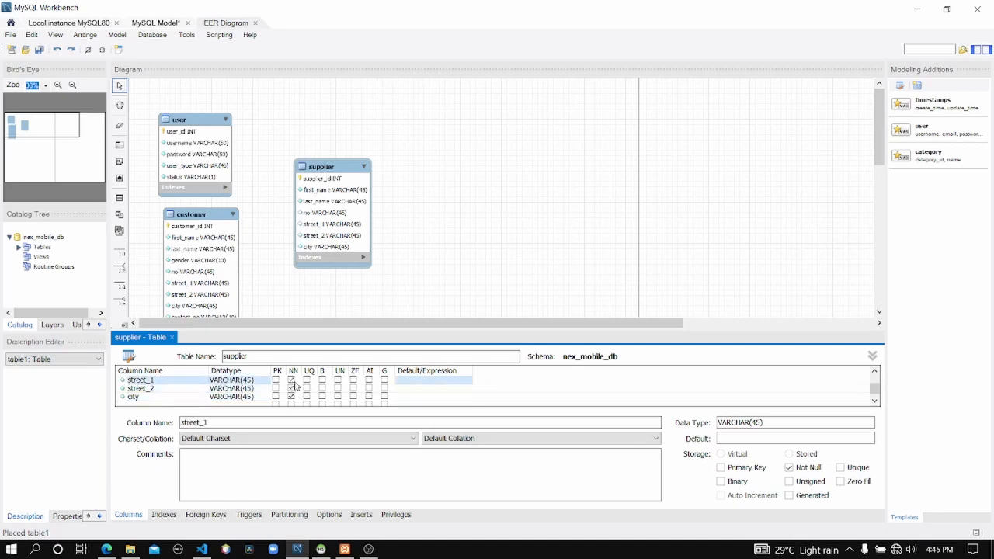
{"action": "scroll", "coordinate": [295, 386], "scroll_direction": "up", "scroll_amount": 1}
{"action": "left_click", "coordinate": [292, 397]}
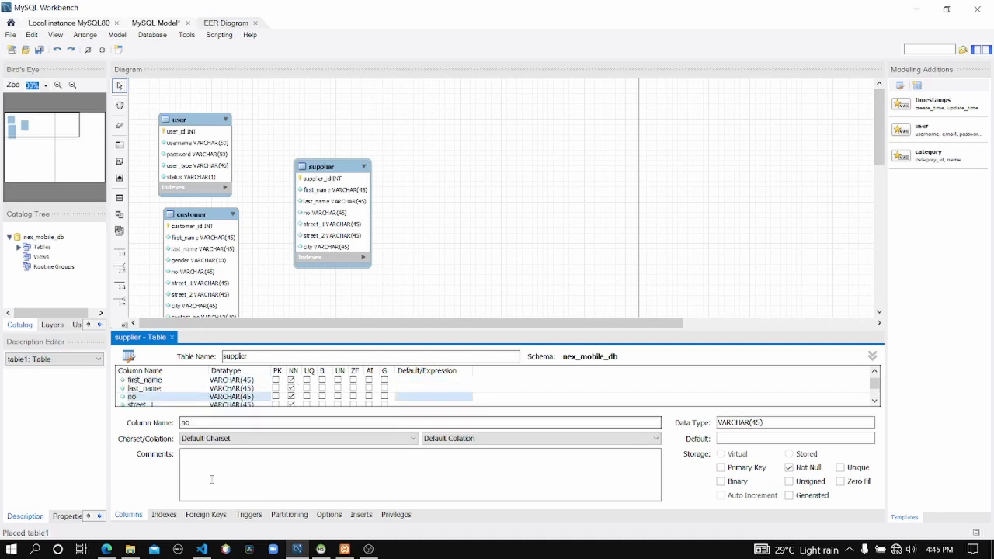
Step: Check the last supplier columns on the Question 12 browser page and add a contact_no column in MySQL Workbench
{"action": "left_click", "coordinate": [106, 549]}
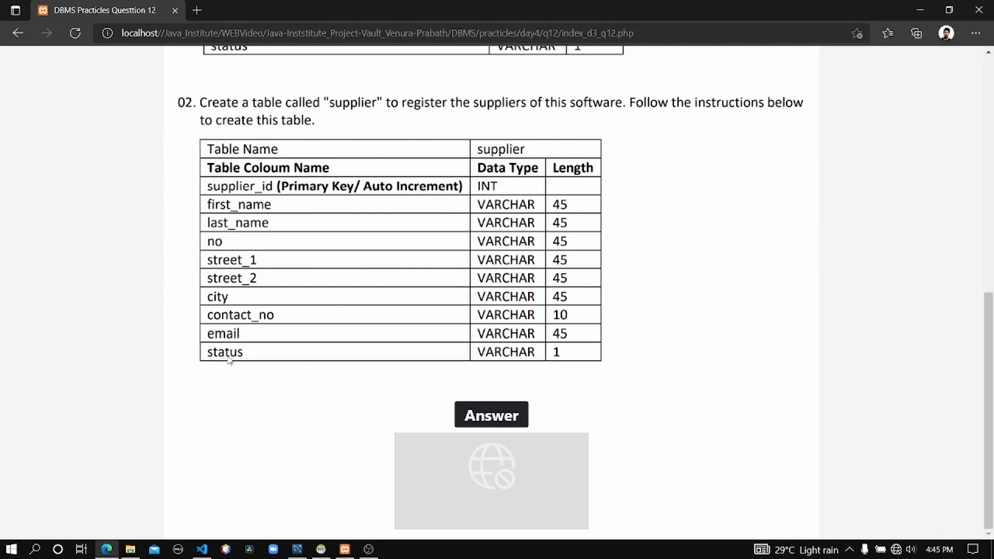
{"action": "left_click", "coordinate": [919, 10]}
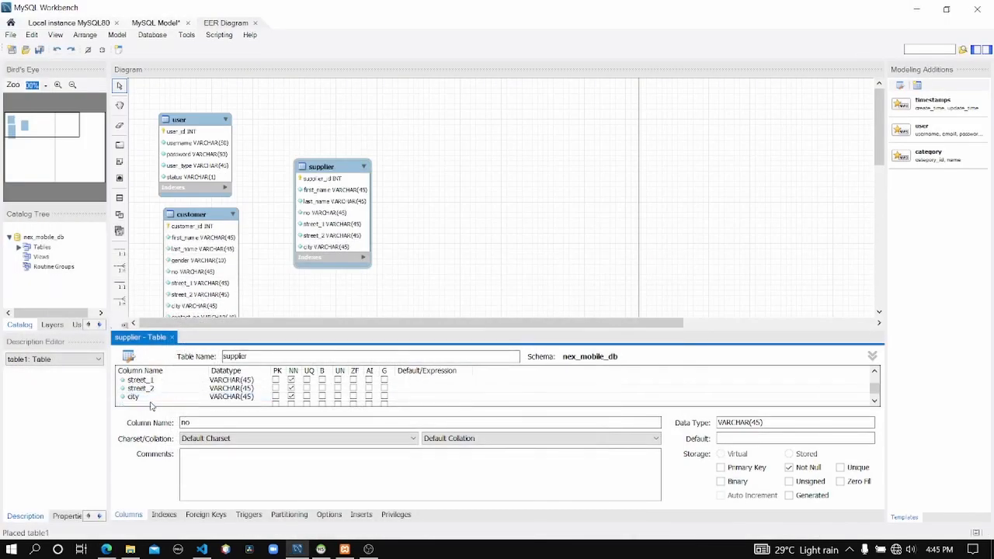
{"action": "left_click", "coordinate": [150, 404]}
{"action": "type", "text": "contact_no"}
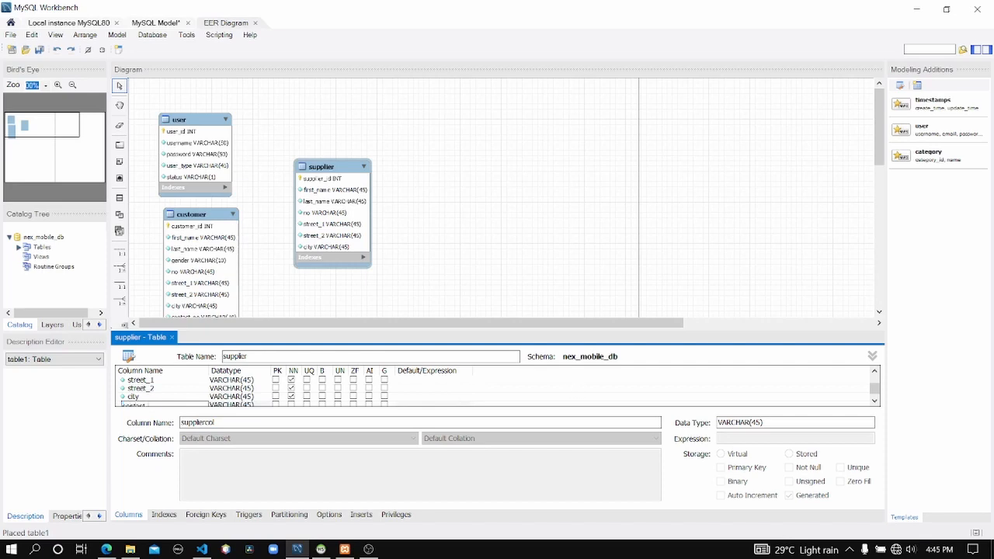
{"action": "left_click", "coordinate": [449, 389]}
Step: Add email and status columns to the supplier table after contact_no
{"action": "left_click", "coordinate": [139, 397]}
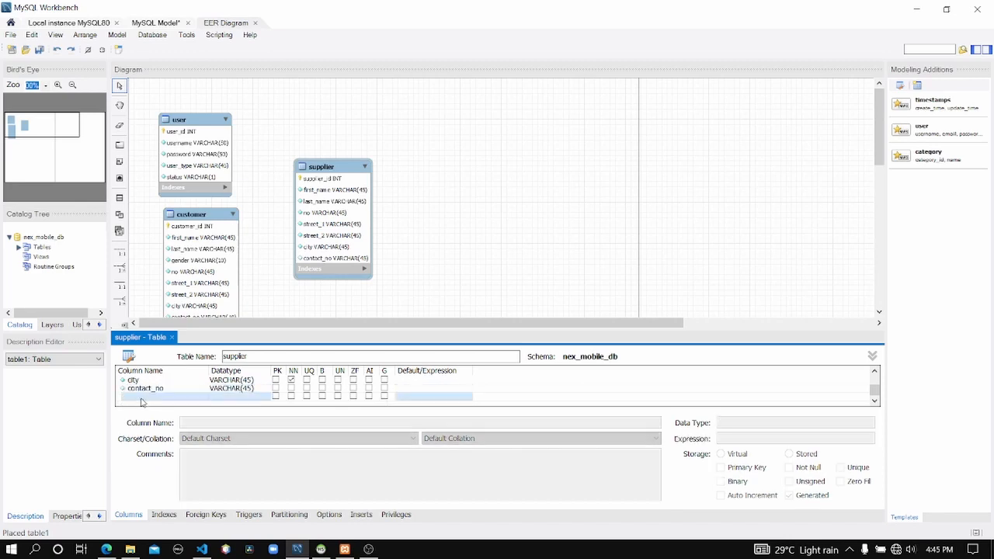
{"action": "type", "text": "c"}
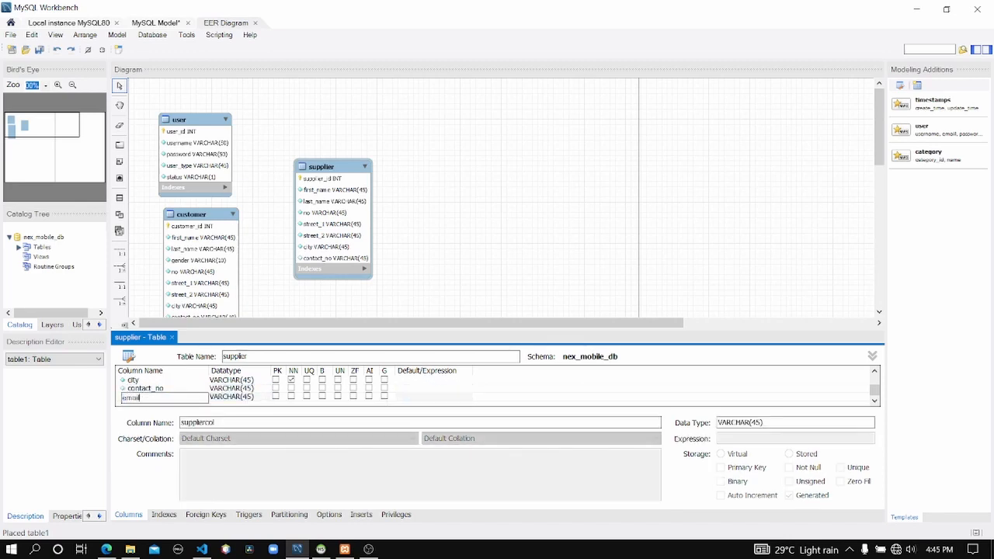
{"action": "left_click", "coordinate": [435, 397]}
{"action": "left_click", "coordinate": [149, 404]}
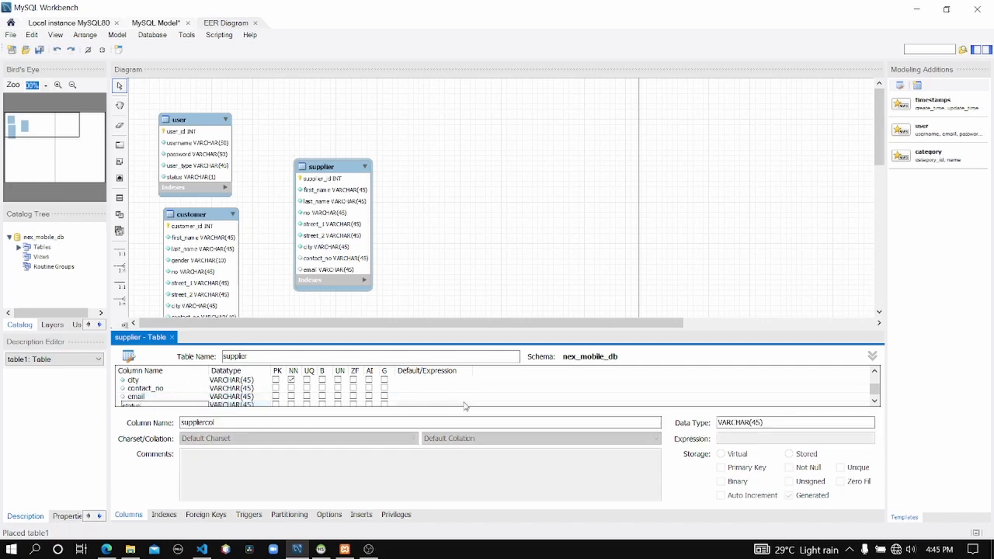
{"action": "left_click", "coordinate": [432, 399]}
{"action": "scroll", "coordinate": [431, 399], "scroll_direction": "up", "scroll_amount": 5}
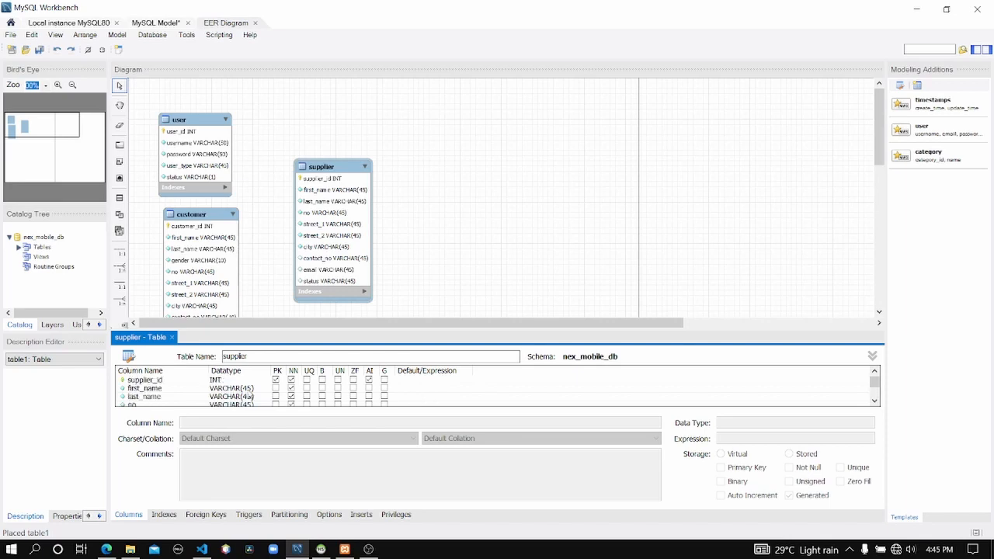
{"action": "scroll", "coordinate": [262, 394], "scroll_direction": "down", "scroll_amount": 1}
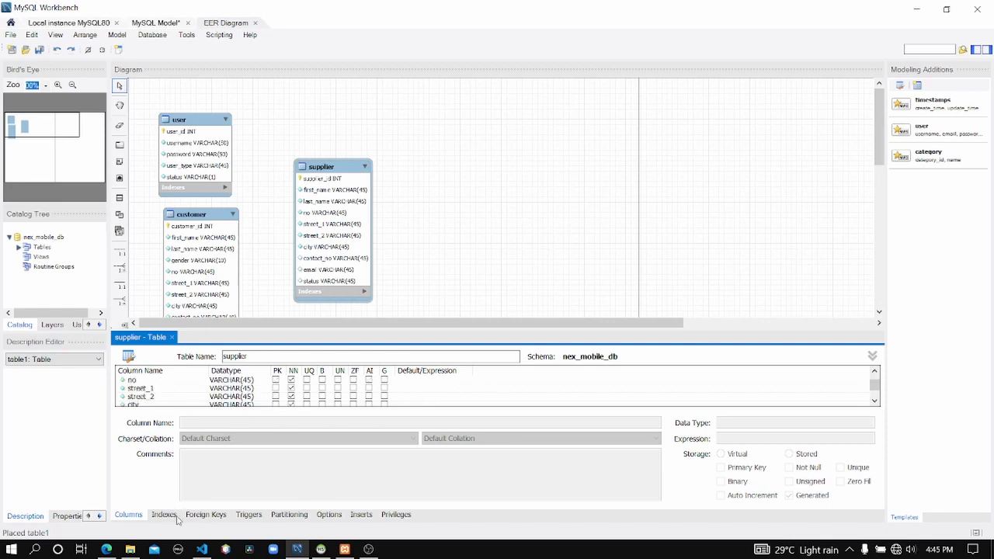
Step: Check the supplier column lengths on the Question 12 browser page and set contact_no to VARCHAR(10) in MySQL Workbench
{"action": "left_click", "coordinate": [107, 549]}
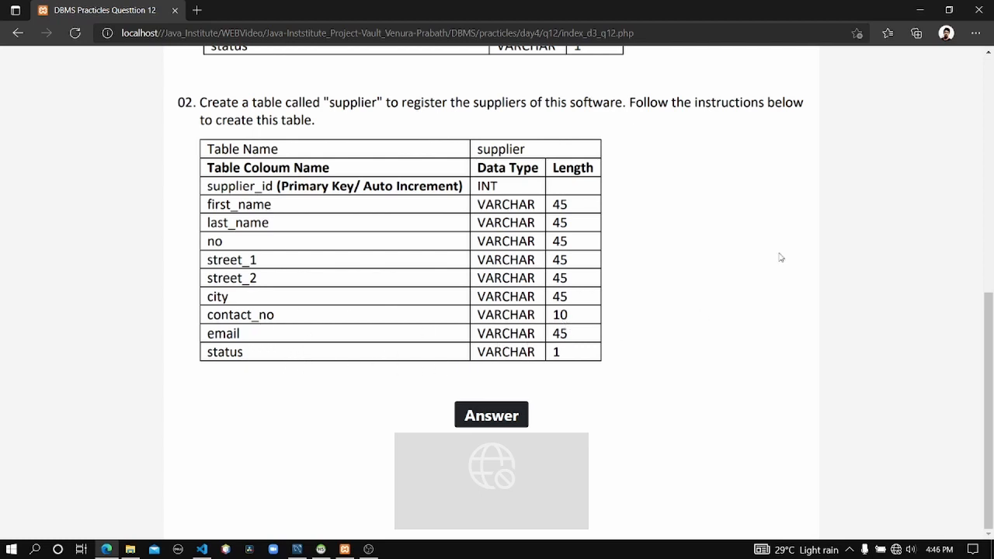
{"action": "left_click", "coordinate": [920, 10]}
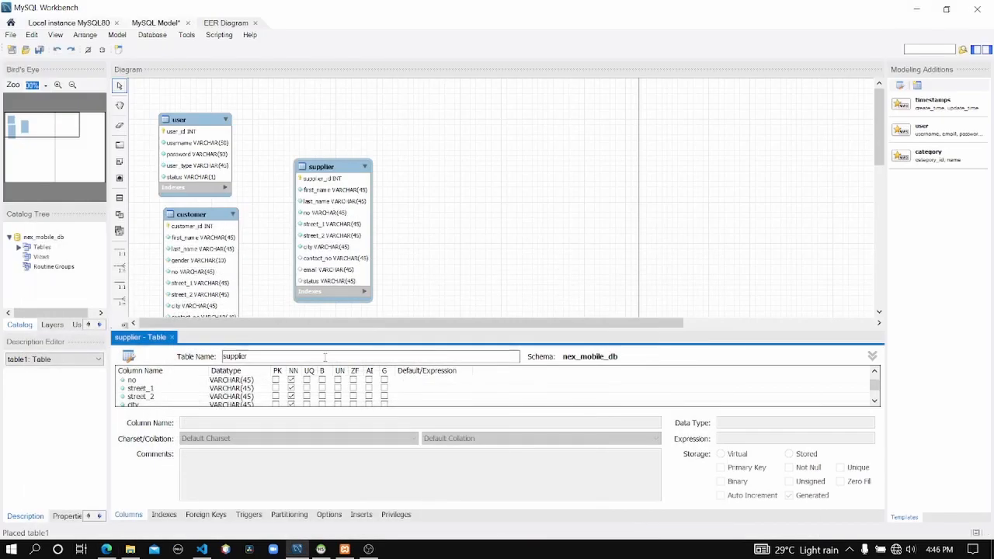
{"action": "left_click", "coordinate": [243, 404]}
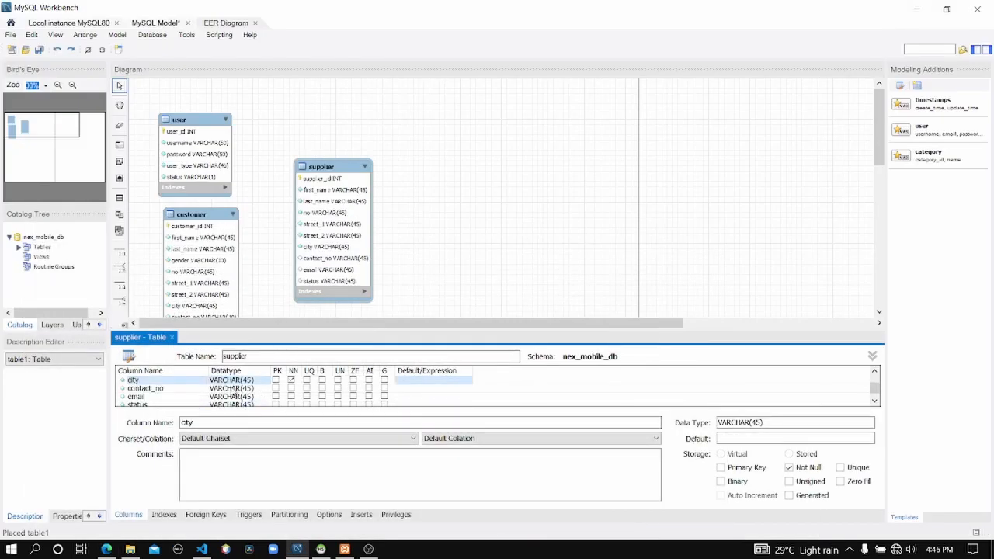
{"action": "double_click", "coordinate": [252, 390]}
{"action": "left_click", "coordinate": [248, 390]}
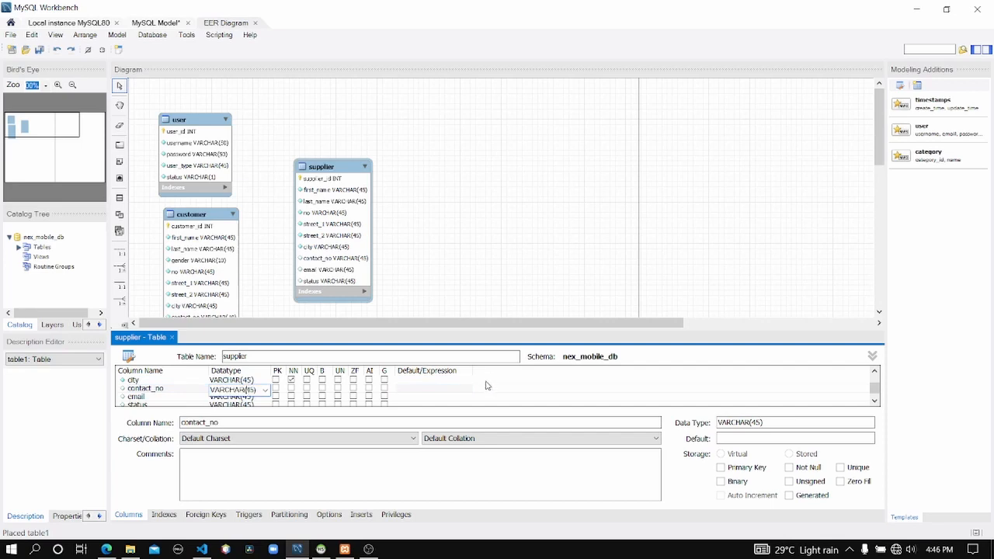
{"action": "key", "text": "shift+Right"}
{"action": "key", "text": "shift+Right"}
{"action": "type", "text": "10"}
{"action": "key", "text": "Return"}
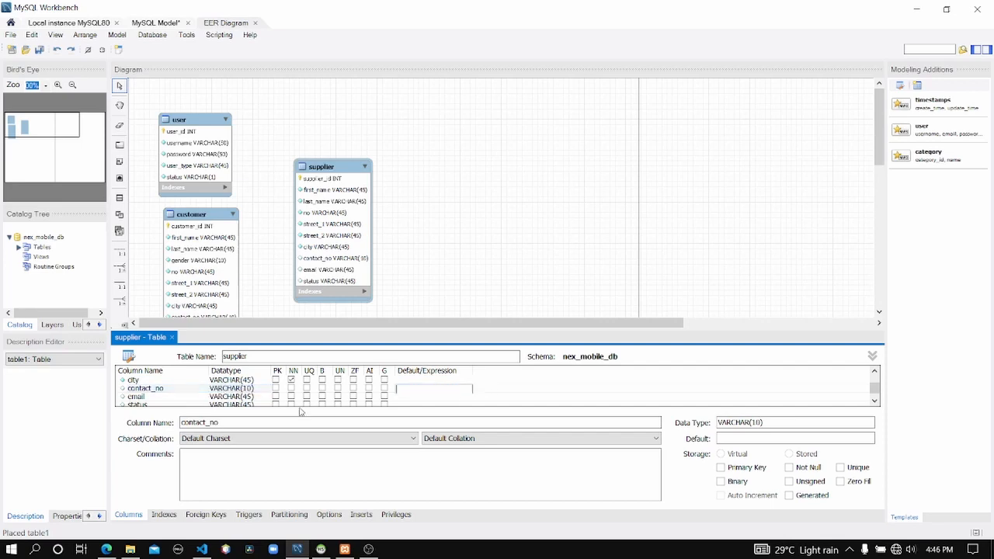
Step: Set the supplier table's status column to VARCHAR(1)
{"action": "scroll", "coordinate": [233, 400], "scroll_direction": "down", "scroll_amount": 1}
{"action": "double_click", "coordinate": [234, 391]}
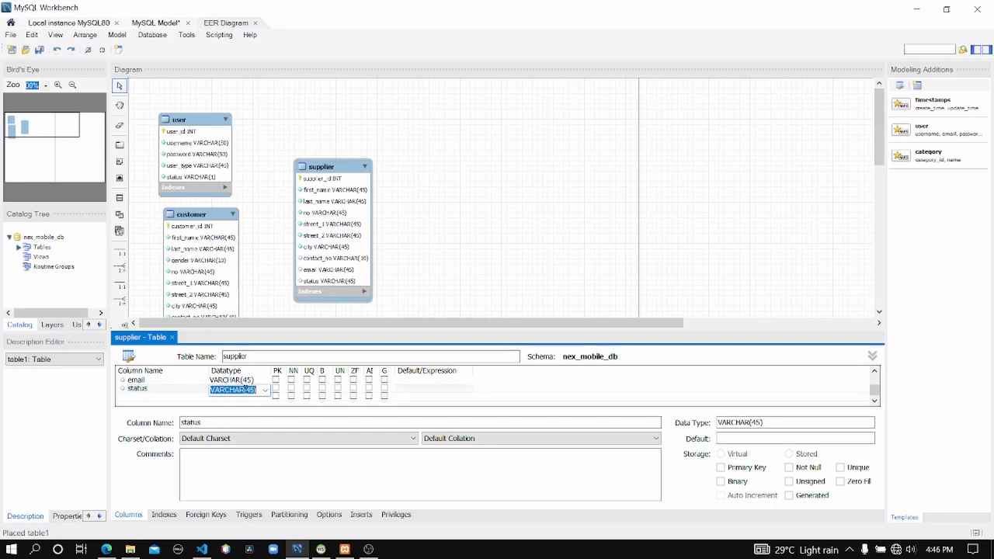
{"action": "left_click", "coordinate": [253, 390]}
{"action": "key", "text": "shift+Left"}
{"action": "key", "text": "shift+Left"}
{"action": "type", "text": "1"}
Step: Make the status, email and contact_no columns of the supplier table not null
{"action": "left_click", "coordinate": [294, 393]}
{"action": "left_click", "coordinate": [291, 381]}
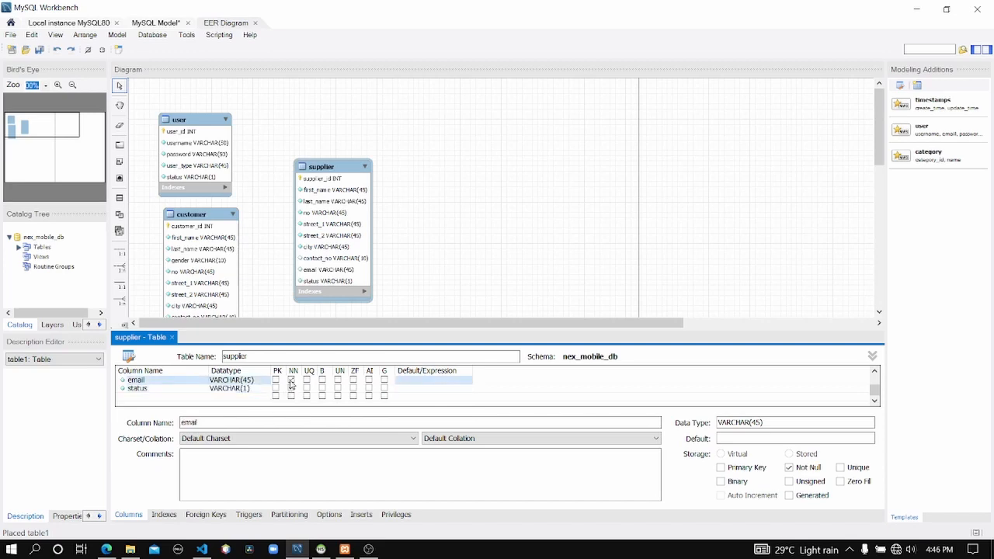
{"action": "scroll", "coordinate": [292, 388], "scroll_direction": "up", "scroll_amount": 1}
{"action": "left_click", "coordinate": [294, 397]}
{"action": "scroll", "coordinate": [320, 398], "scroll_direction": "up", "scroll_amount": 2}
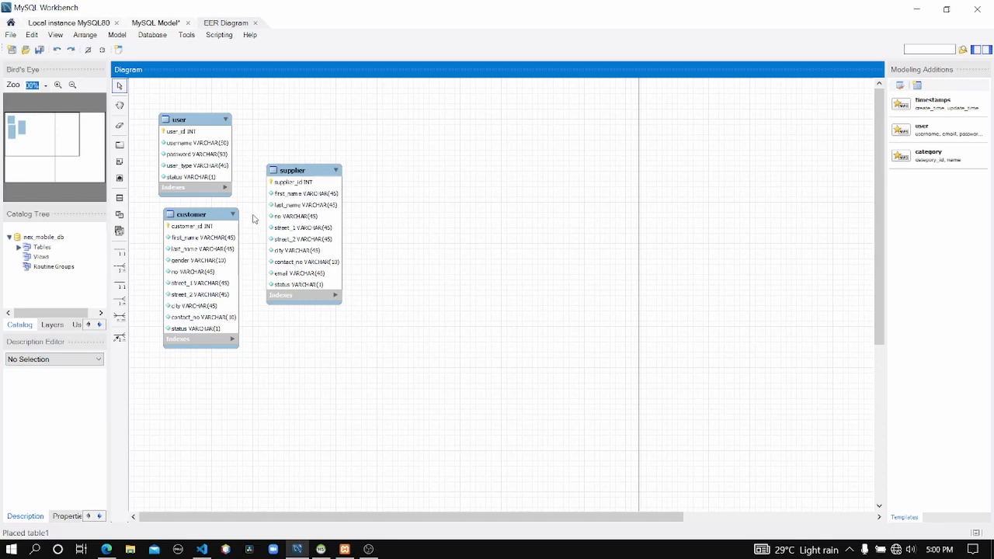
Step: Move the customer table slightly down and away from the user table in the diagram and clear the selection
{"action": "mouse_move", "coordinate": [232, 236]}
{"action": "left_mouse_down"}
{"action": "mouse_move", "coordinate": [270, 331]}
{"action": "mouse_move", "coordinate": [437, 224]}
{"action": "mouse_move", "coordinate": [447, 330]}
{"action": "mouse_move", "coordinate": [209, 267]}
{"action": "mouse_move", "coordinate": [219, 249]}
{"action": "left_mouse_up"}
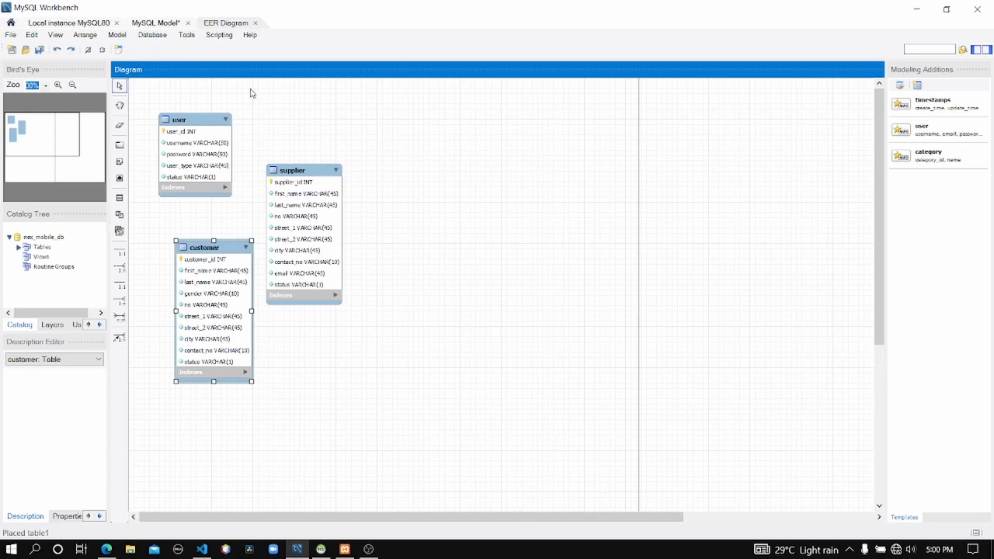
{"action": "left_click", "coordinate": [153, 35]}
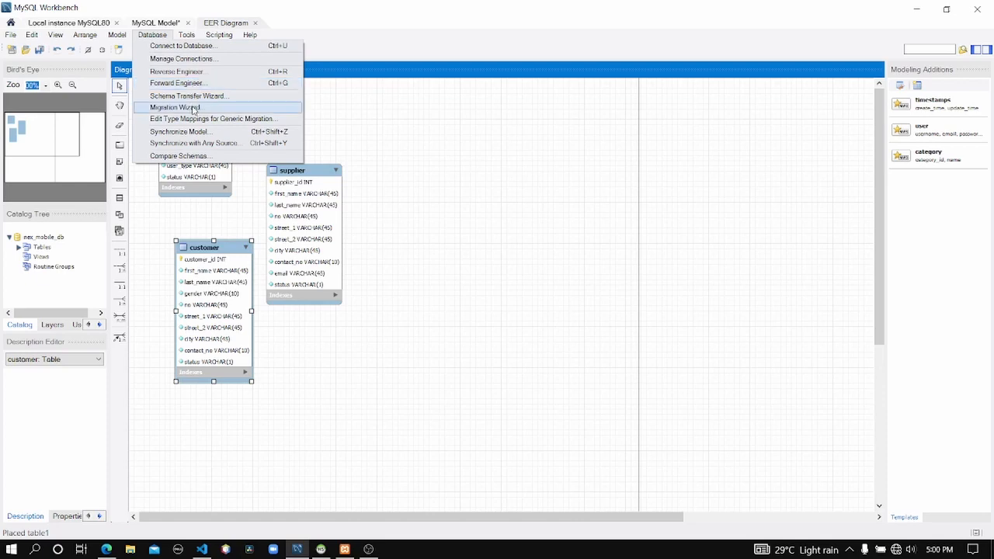
{"action": "left_click", "coordinate": [467, 207]}
{"action": "left_click", "coordinate": [467, 207]}
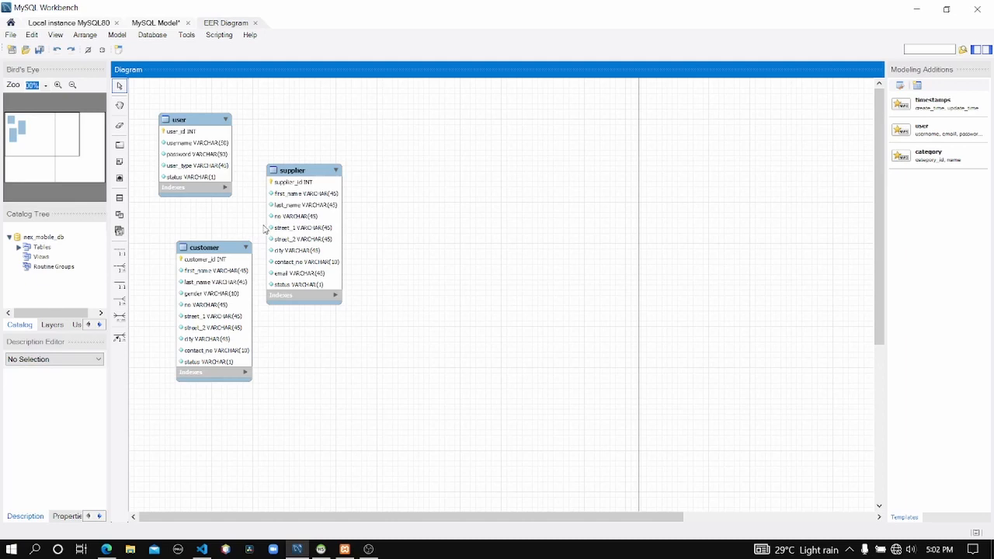
{"action": "left_click", "coordinate": [145, 36]}
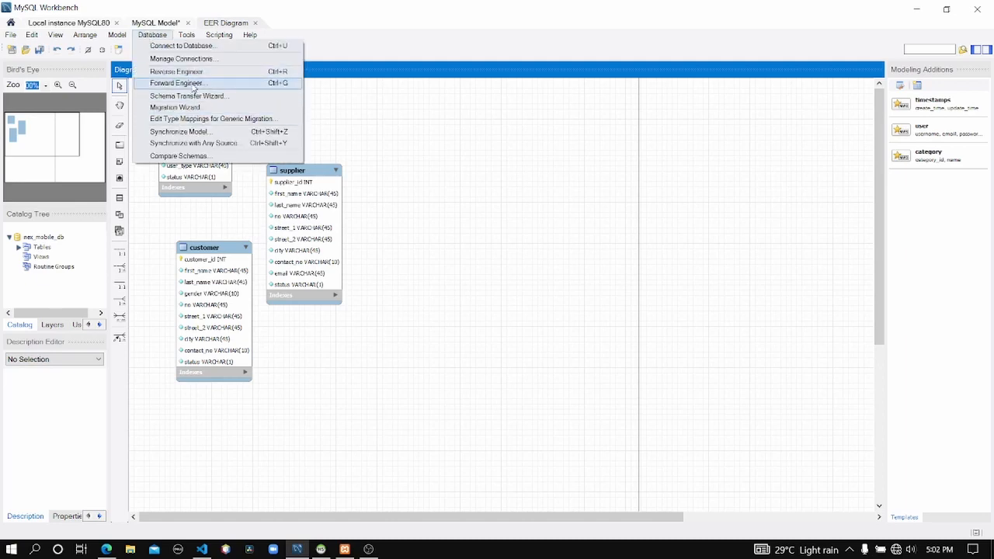
{"action": "left_click", "coordinate": [443, 151]}
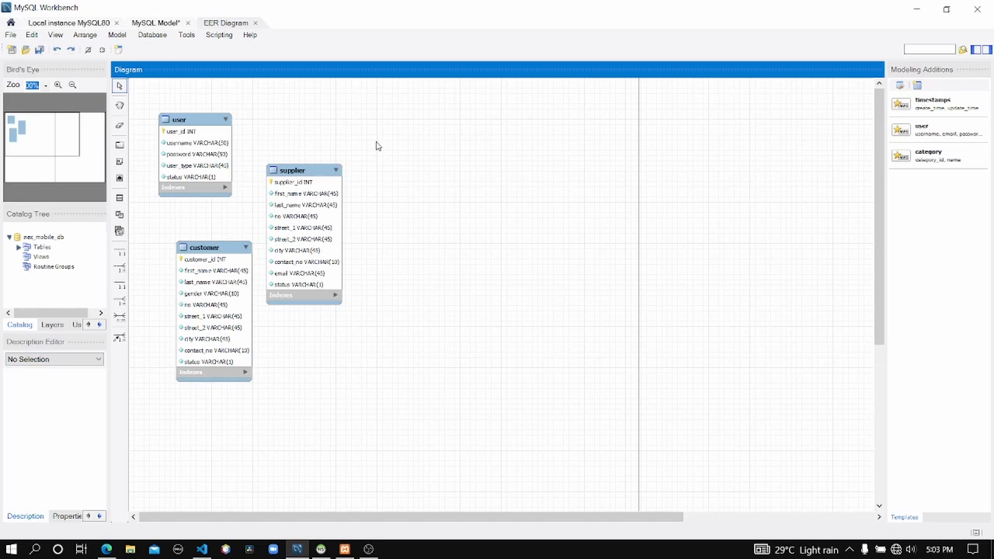
{"action": "left_click", "coordinate": [150, 36]}
{"action": "left_click", "coordinate": [543, 181]}
Step: Start synchronizing the model with the database, keeping the default connection and options, and retrieve the objects of the nex_mobile_db schema
{"action": "left_click", "coordinate": [143, 36]}
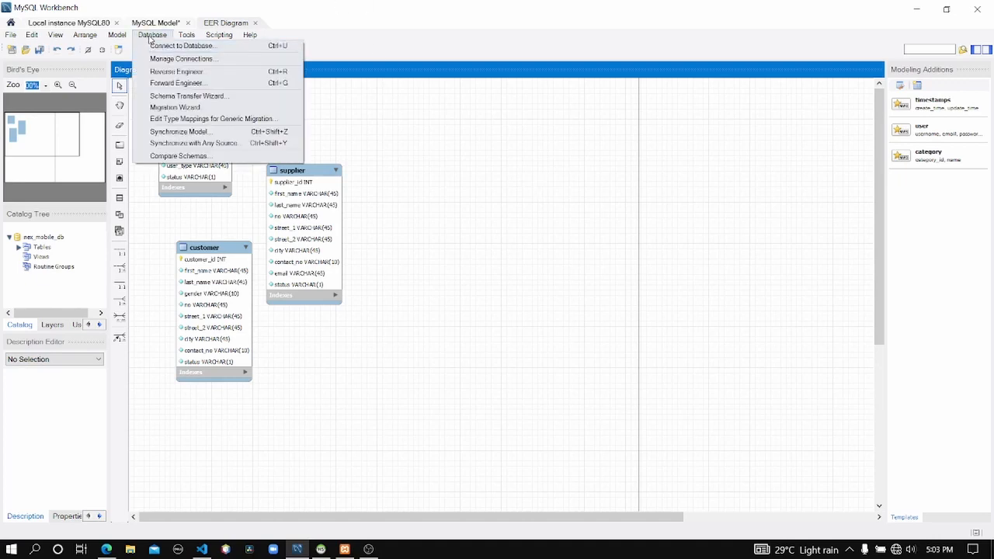
{"action": "left_click", "coordinate": [170, 132]}
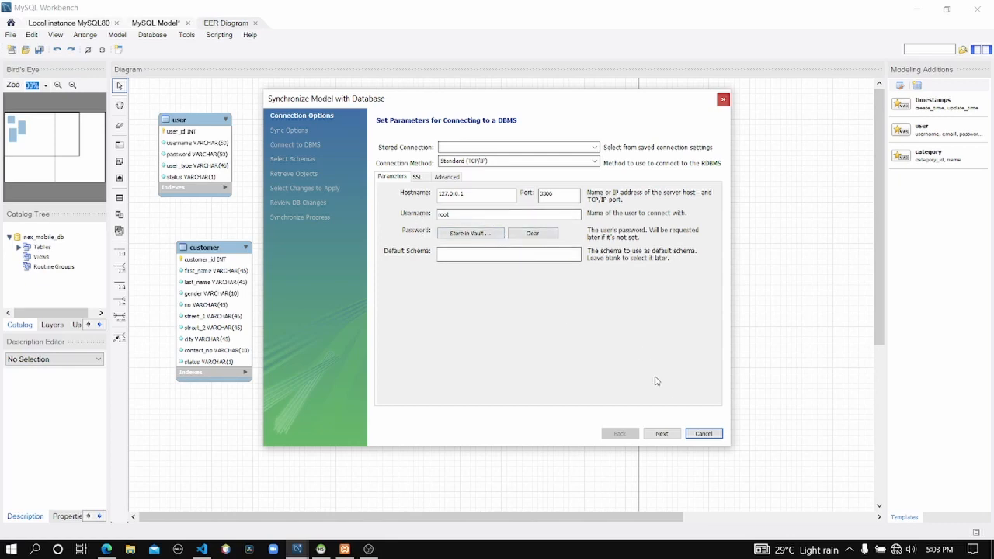
{"action": "left_click", "coordinate": [662, 434]}
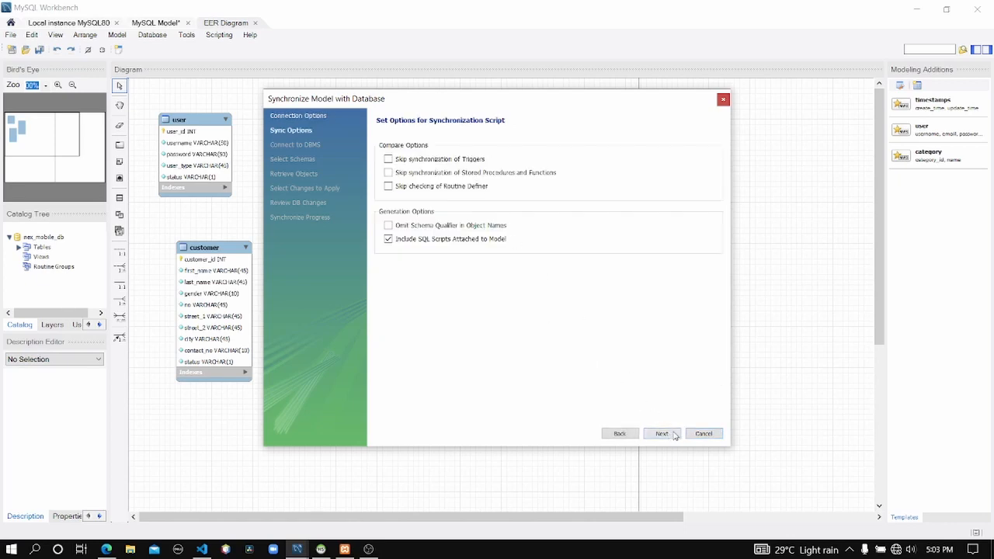
{"action": "left_click", "coordinate": [671, 436]}
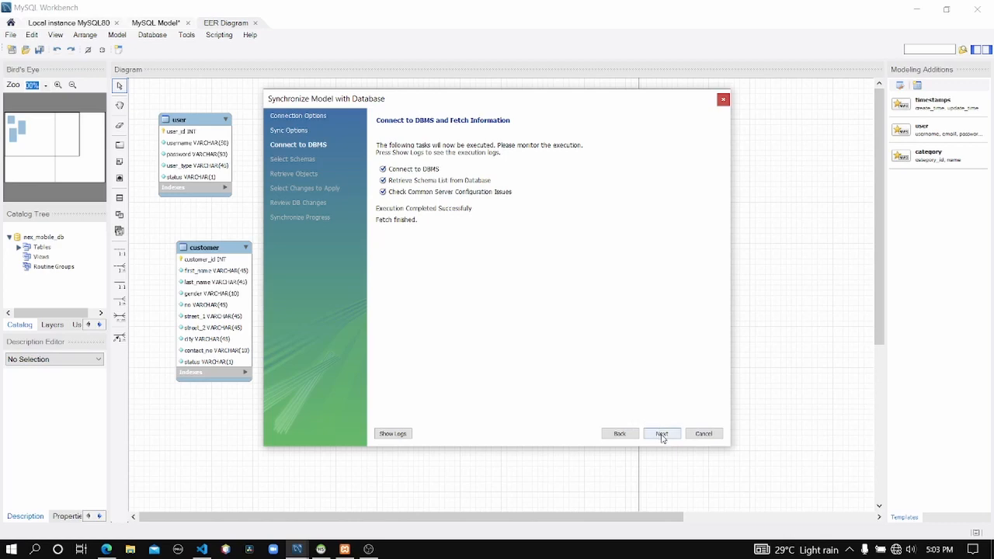
{"action": "left_click", "coordinate": [661, 434]}
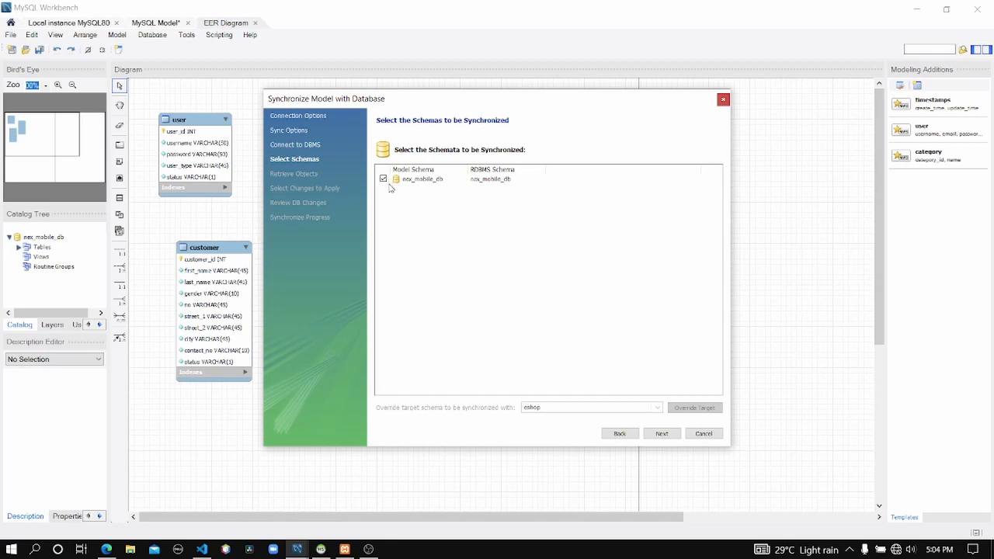
{"action": "left_click", "coordinate": [659, 436]}
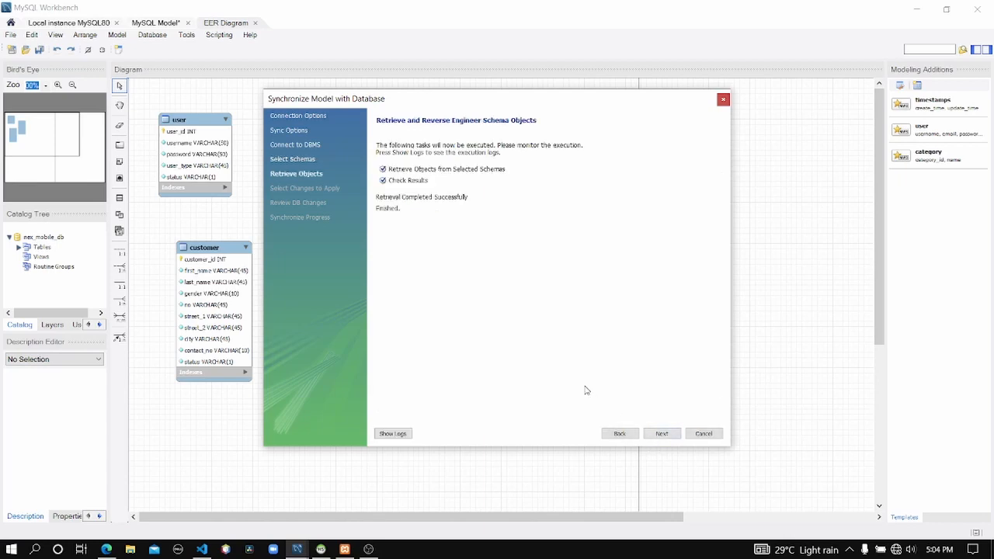
{"action": "left_click", "coordinate": [659, 435]}
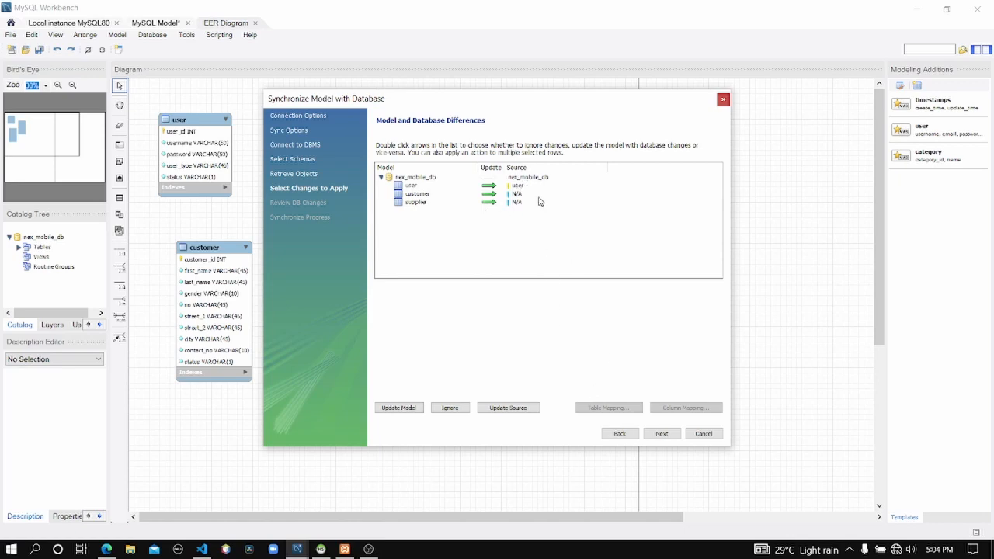
Step: Accept the listed model differences, review the generated SQL script, and execute the synchronization through to closing the wizard
{"action": "left_click", "coordinate": [660, 433]}
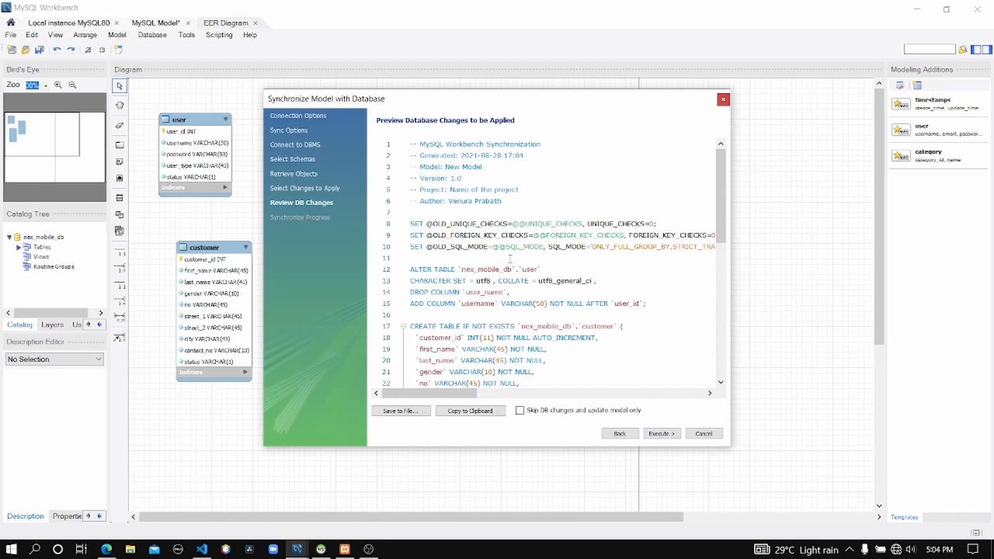
{"action": "scroll", "coordinate": [509, 259], "scroll_direction": "down", "scroll_amount": 10}
{"action": "scroll", "coordinate": [507, 259], "scroll_direction": "up", "scroll_amount": 8}
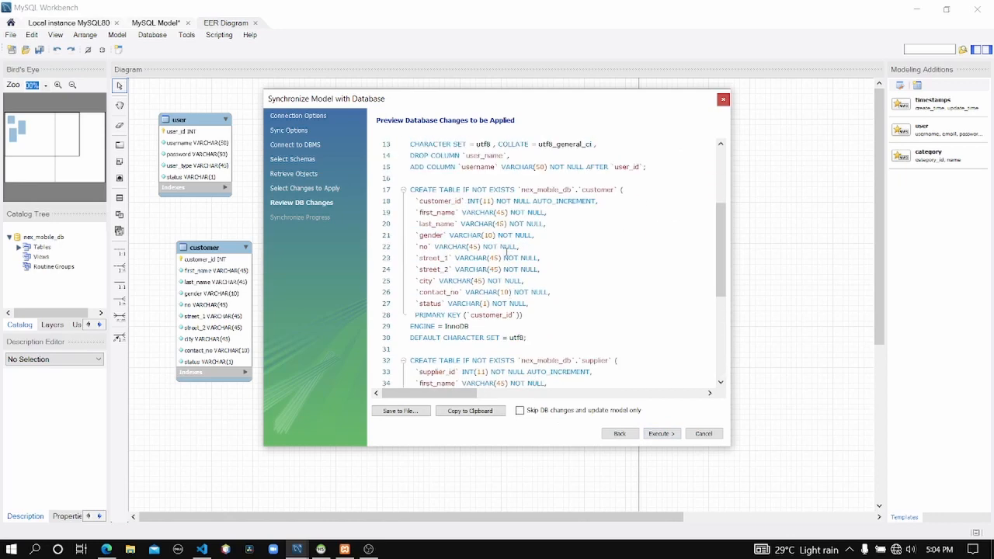
{"action": "scroll", "coordinate": [508, 250], "scroll_direction": "down", "scroll_amount": 6}
{"action": "scroll", "coordinate": [508, 250], "scroll_direction": "up", "scroll_amount": 10}
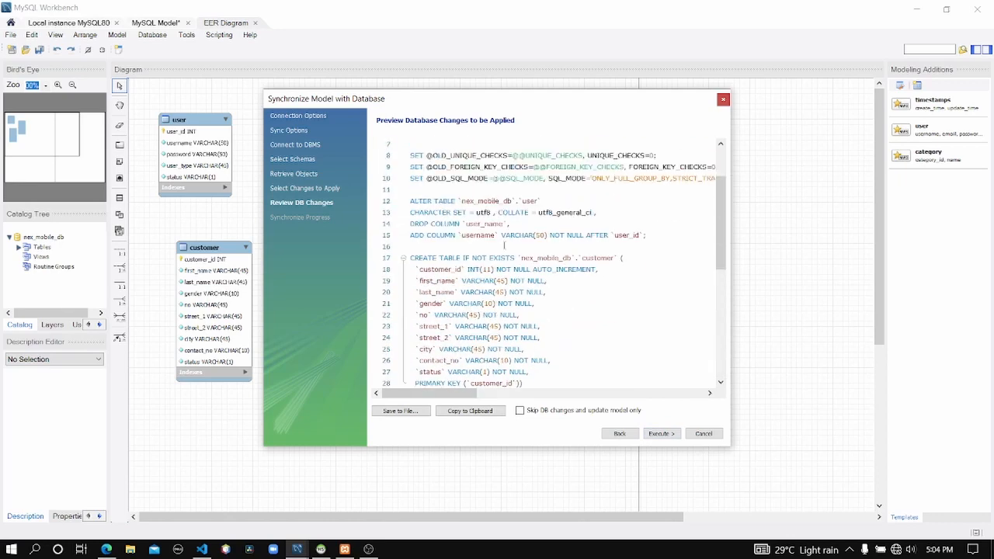
{"action": "left_click", "coordinate": [656, 434]}
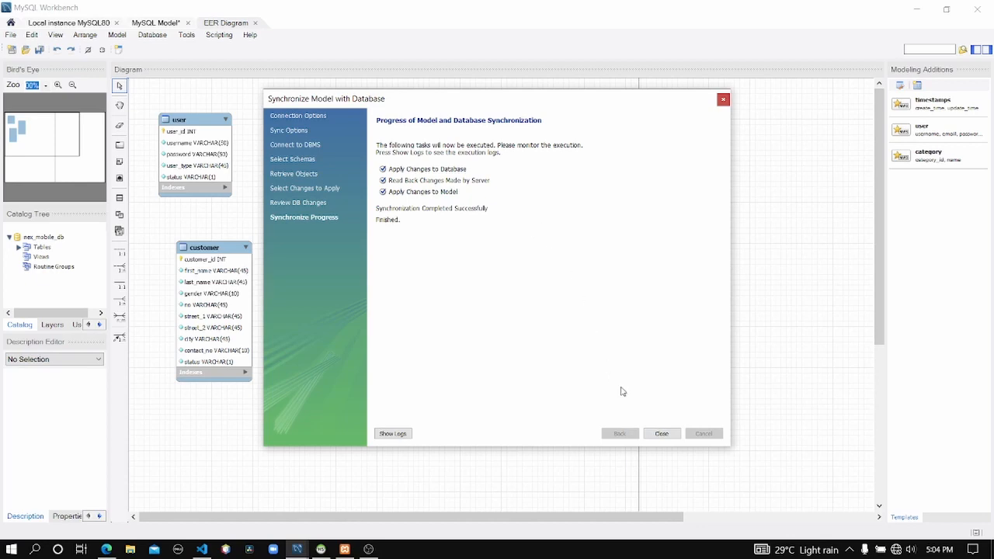
{"action": "left_click", "coordinate": [661, 434]}
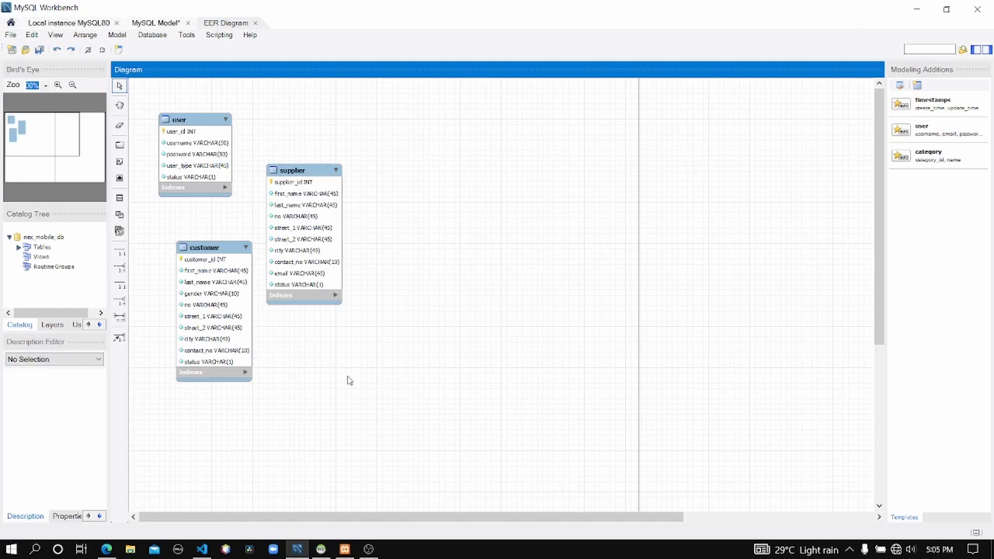
Step: Switch to HeidiSQL, refresh the nex_mobile_db database and inspect its supplier and customer tables
{"action": "left_click", "coordinate": [320, 550]}
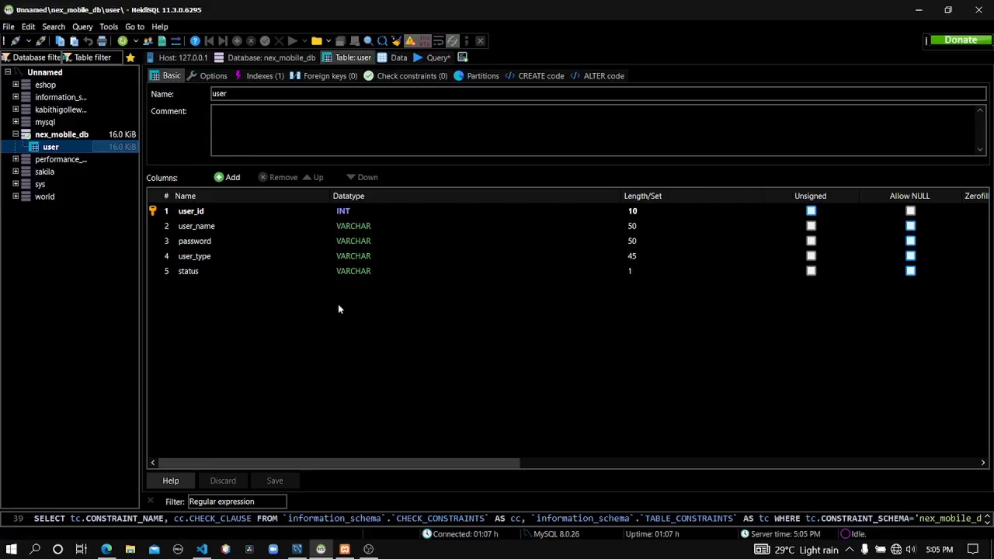
{"action": "left_click", "coordinate": [56, 138]}
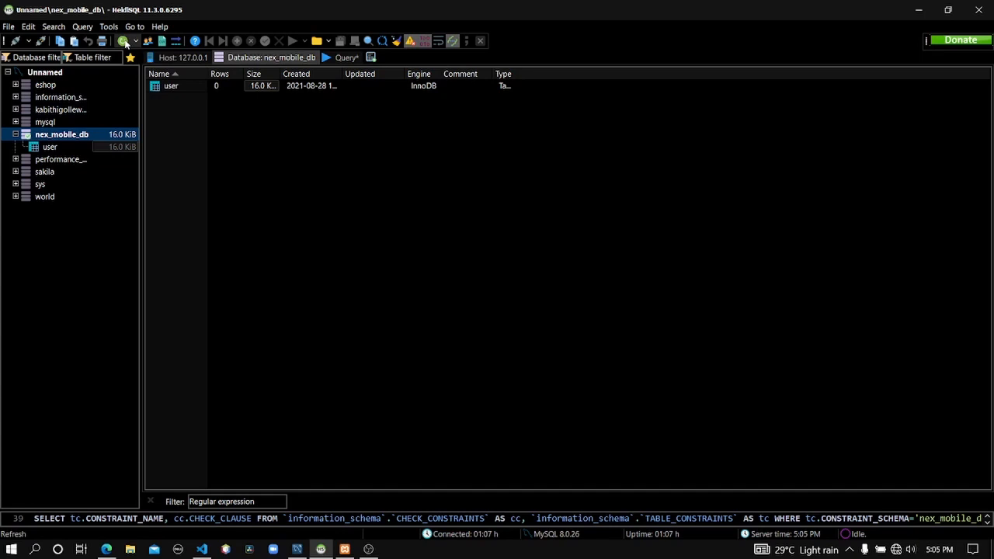
{"action": "left_click", "coordinate": [123, 42]}
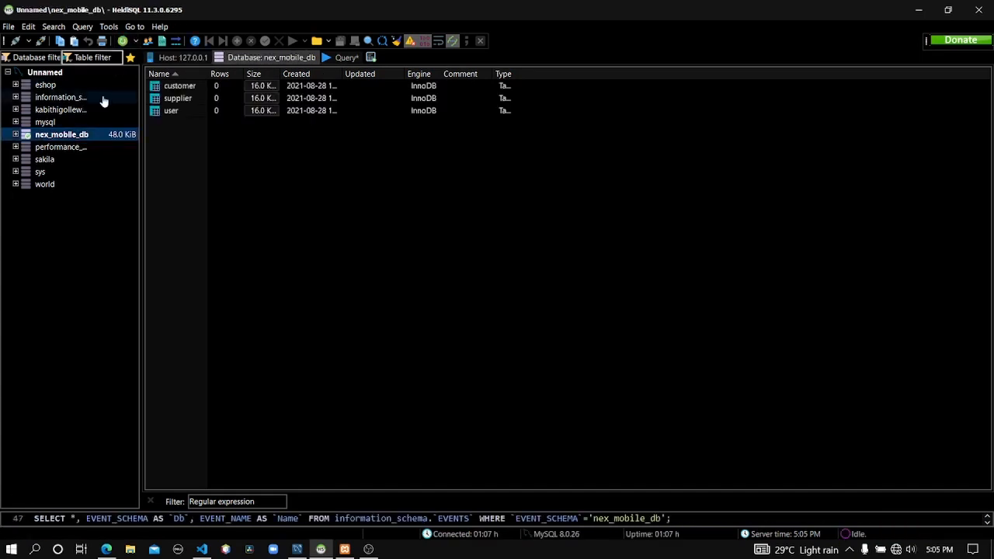
{"action": "left_click", "coordinate": [16, 134]}
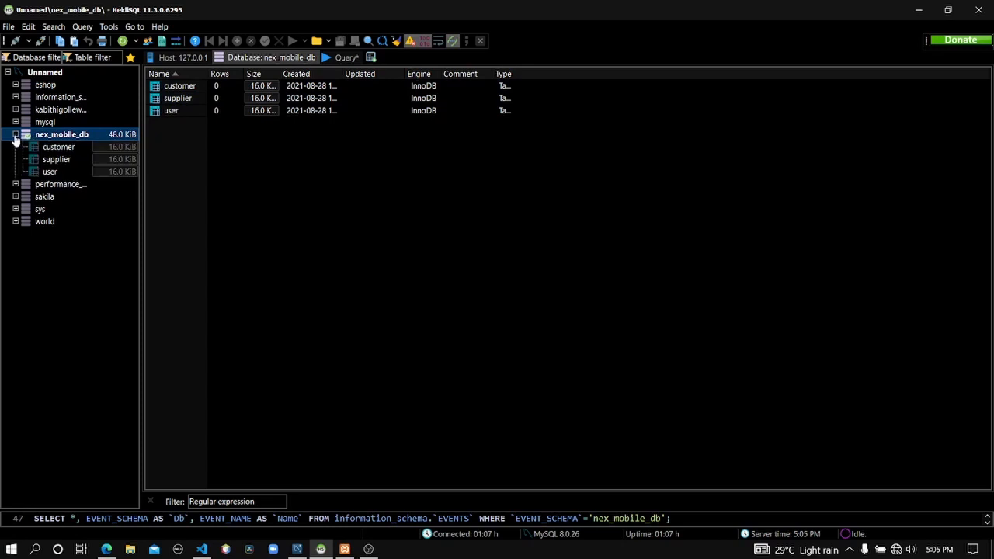
{"action": "left_click", "coordinate": [100, 160]}
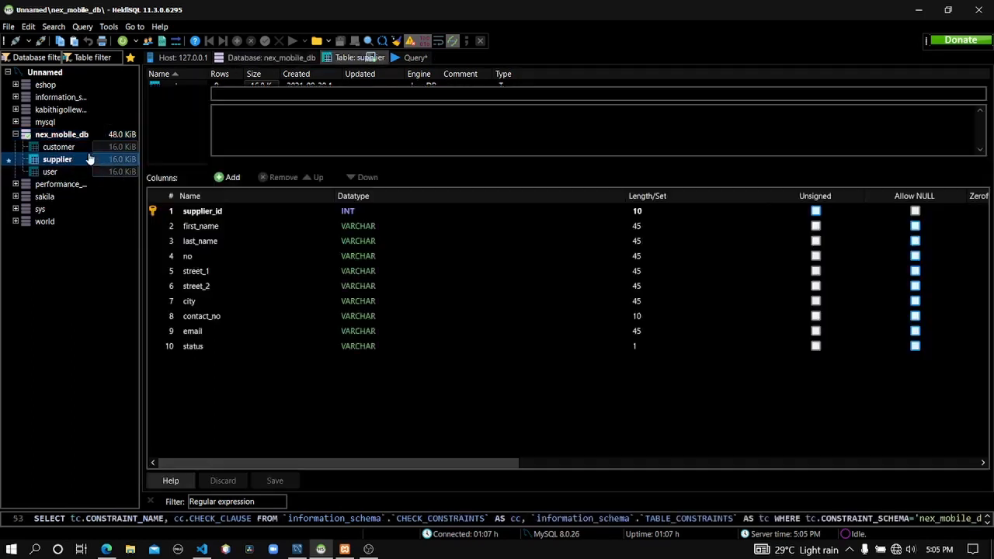
{"action": "left_click", "coordinate": [86, 148]}
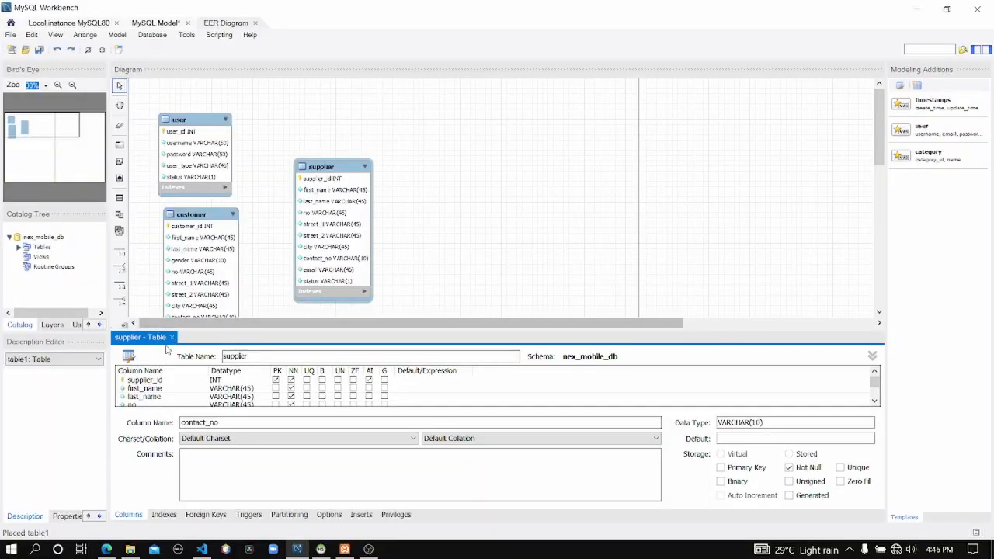
Step: Close the supplier table editor in MySQL Workbench and move the supplier table closer to the customer table
{"action": "left_click", "coordinate": [174, 337]}
{"action": "left_click_drag", "start_coordinate": [332, 166], "coordinate": [304, 170]}
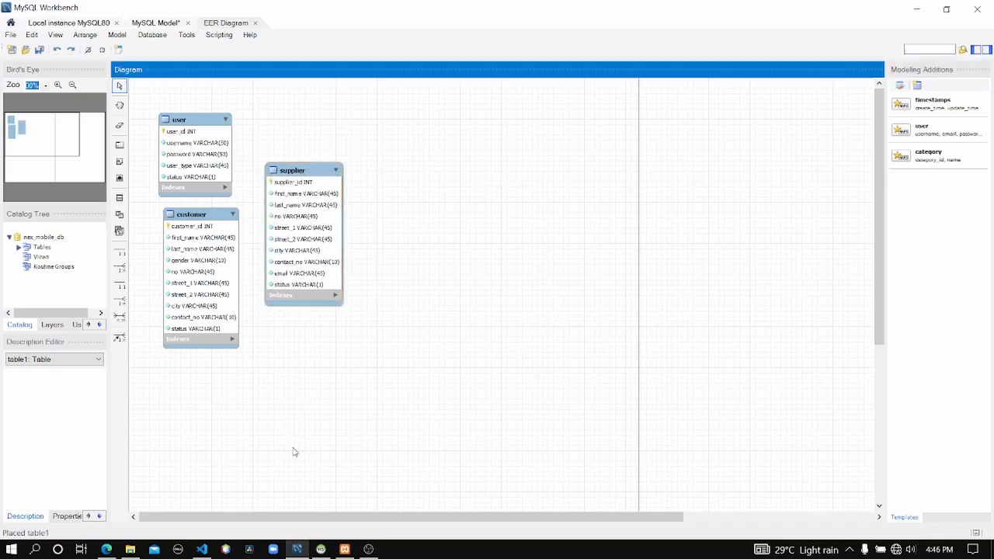
Step: Review the customer and supplier table specifications on the Question 12 browser page
{"action": "left_click", "coordinate": [107, 549]}
{"action": "scroll", "coordinate": [402, 330], "scroll_direction": "up", "scroll_amount": 6}
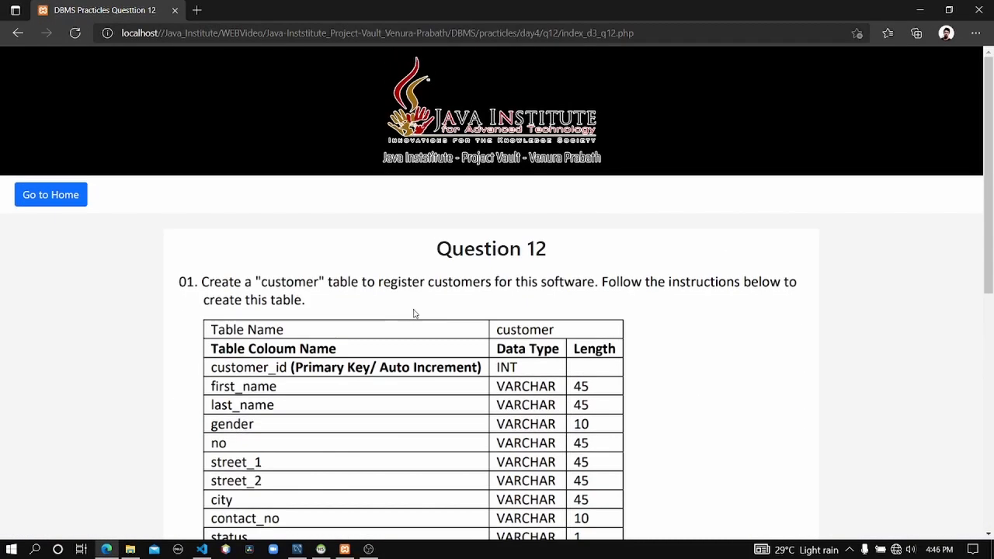
{"action": "scroll", "coordinate": [497, 275], "scroll_direction": "down", "scroll_amount": 3}
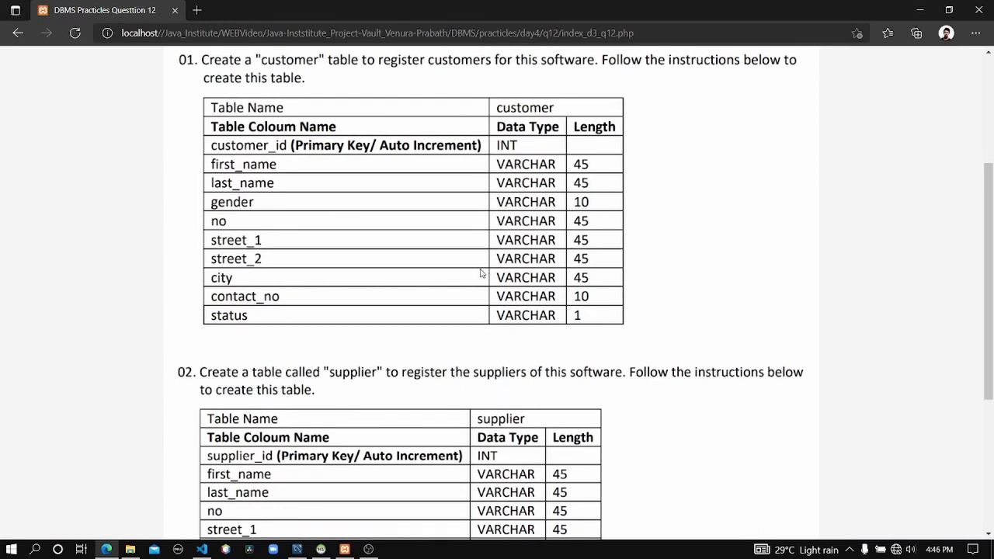